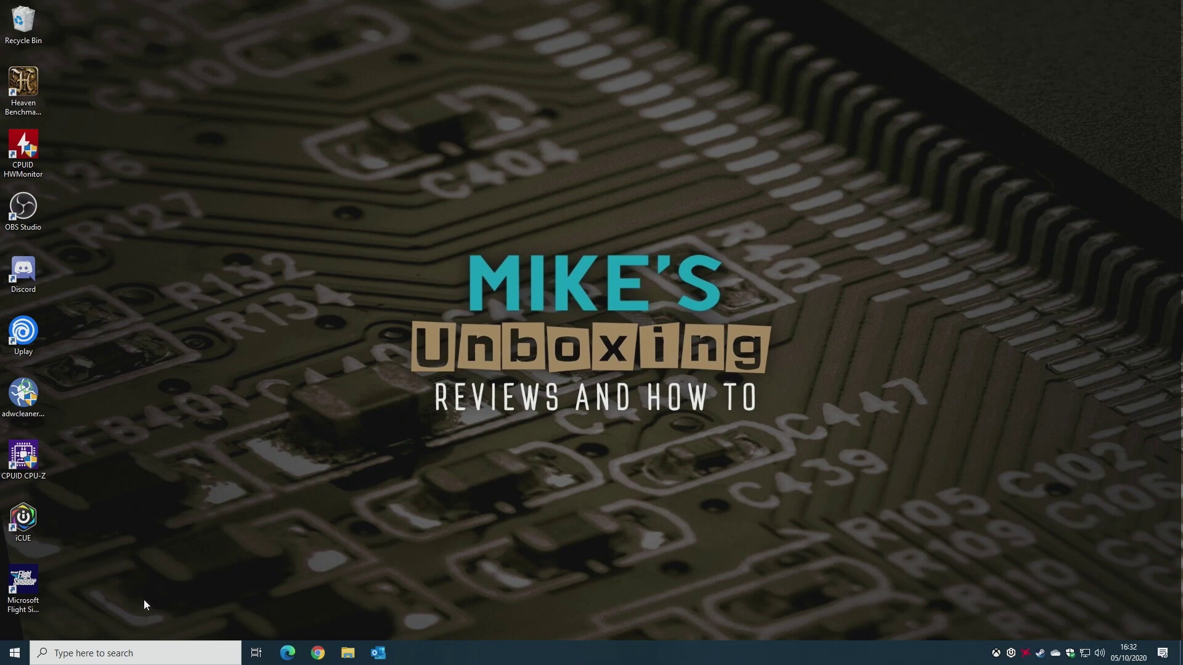
- Search Windows for 'windows central' to check the current results, then close the search panel
click(121, 657)
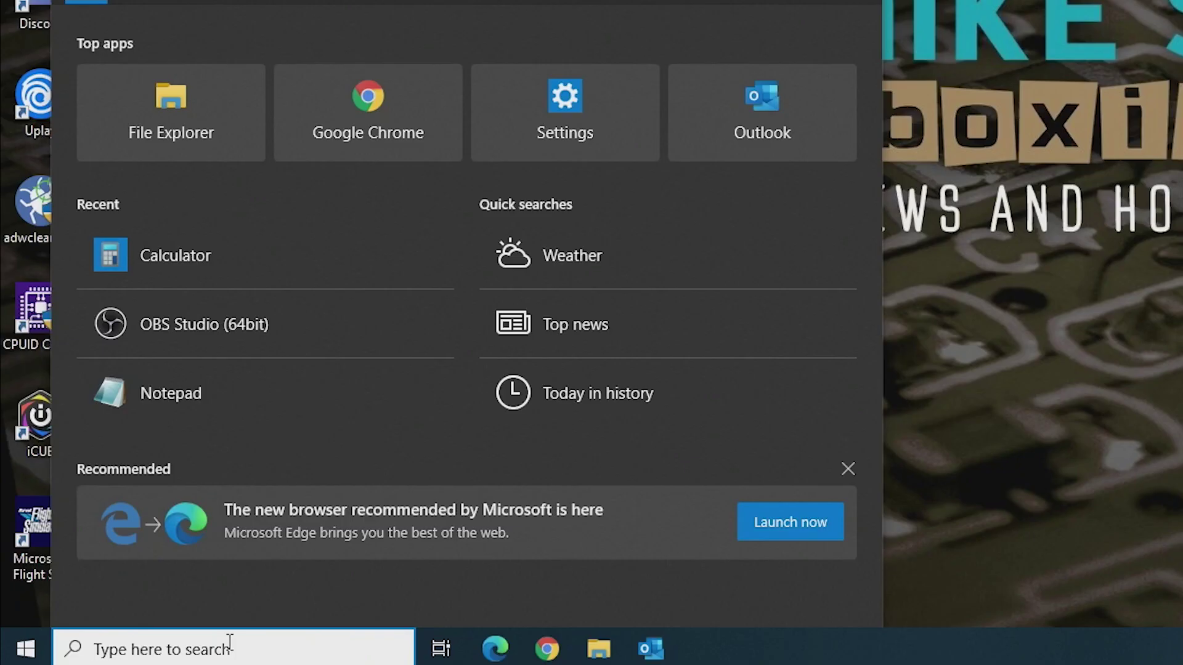
text(wqindows)
key(BackSpace)
key(BackSpace)
key(BackSpace)
key(BackSpace)
key(BackSpace)
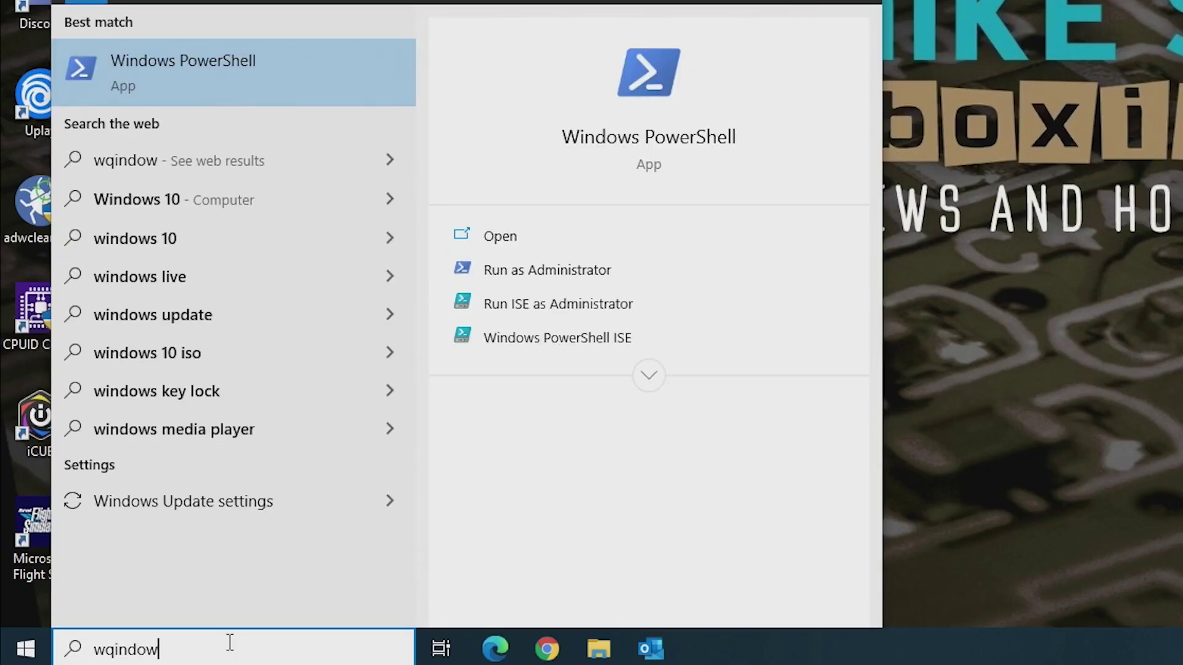
key(BackSpace)
key(BackSpace)
text(indow)
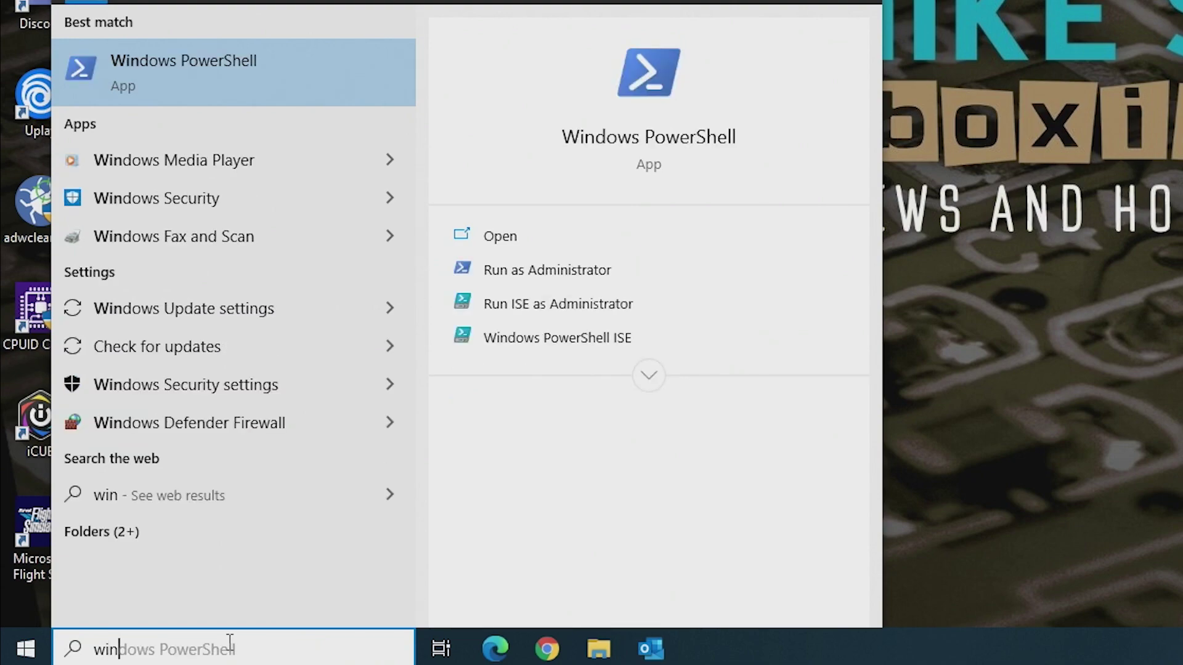
text(s central)
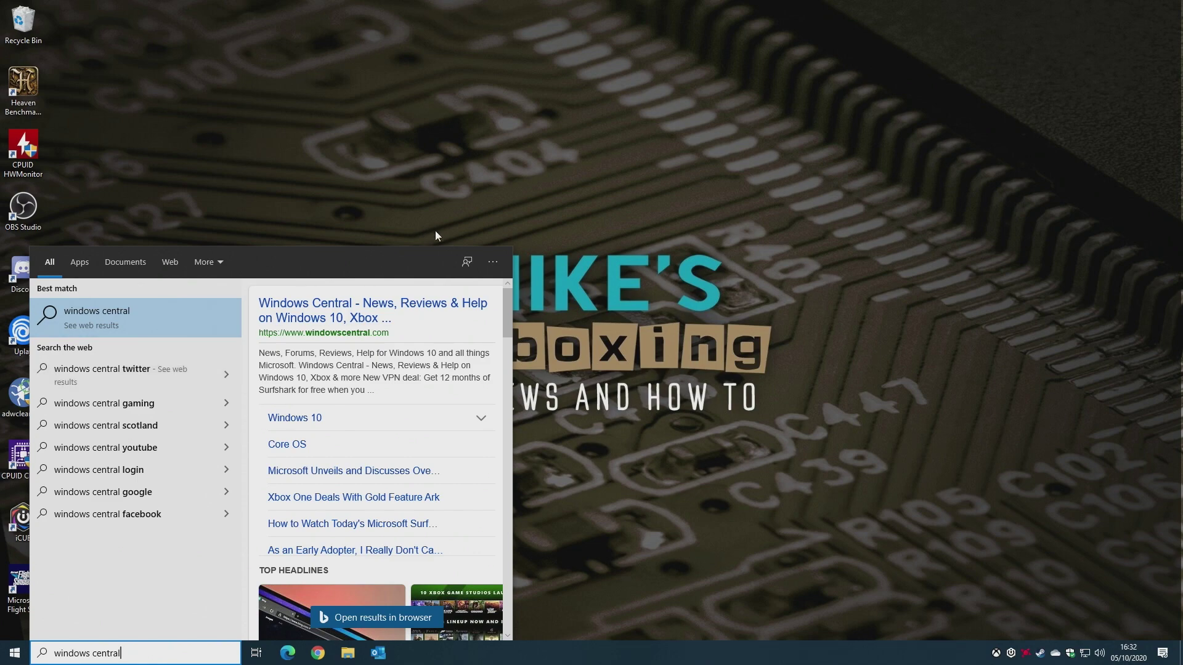
click(420, 163)
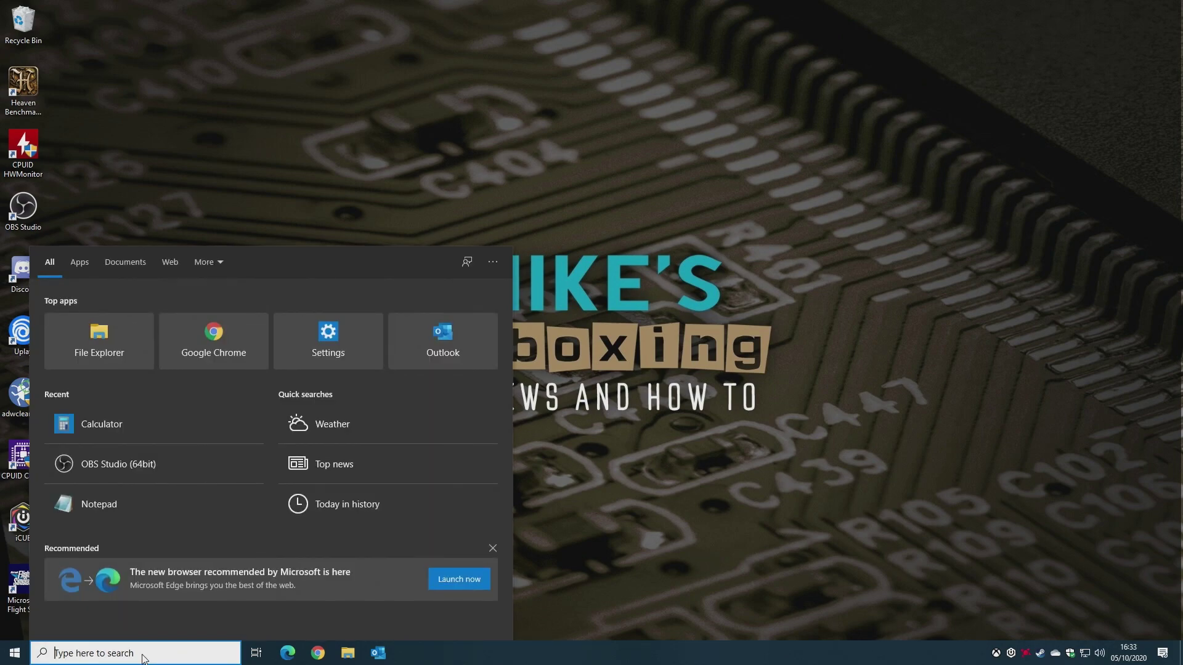
- Launch Registry Editor from a 'regedit' search as administrator, approving the UAC prompt
text(regedit)
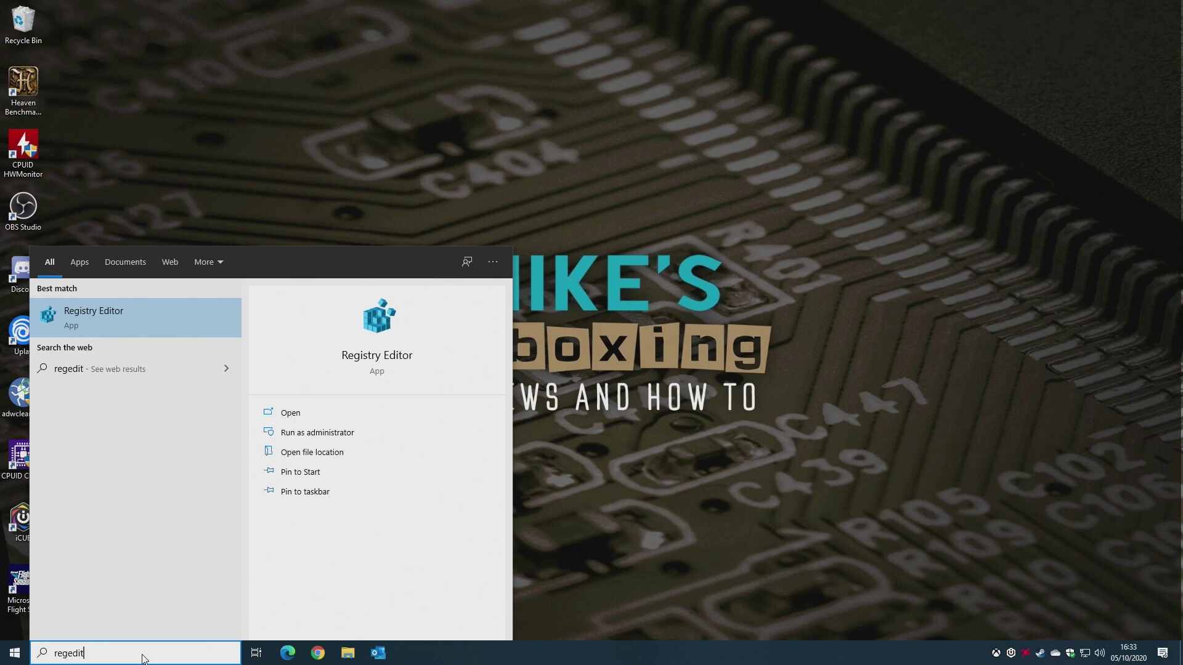
right_click(362, 361)
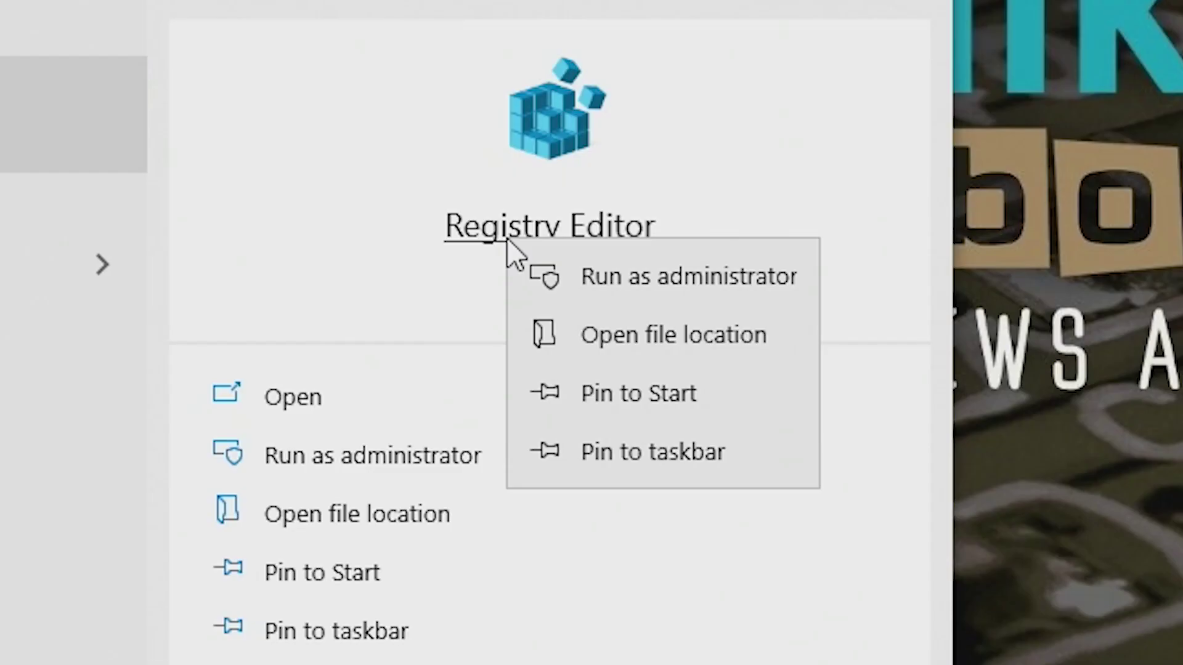
click(608, 283)
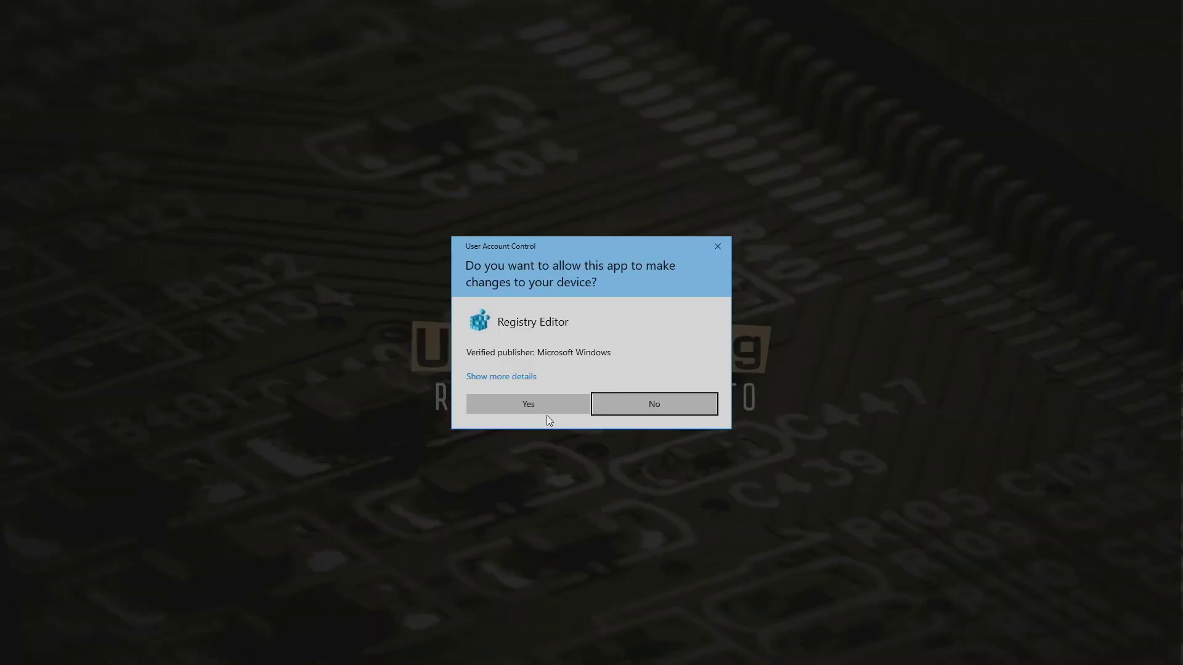
click(546, 413)
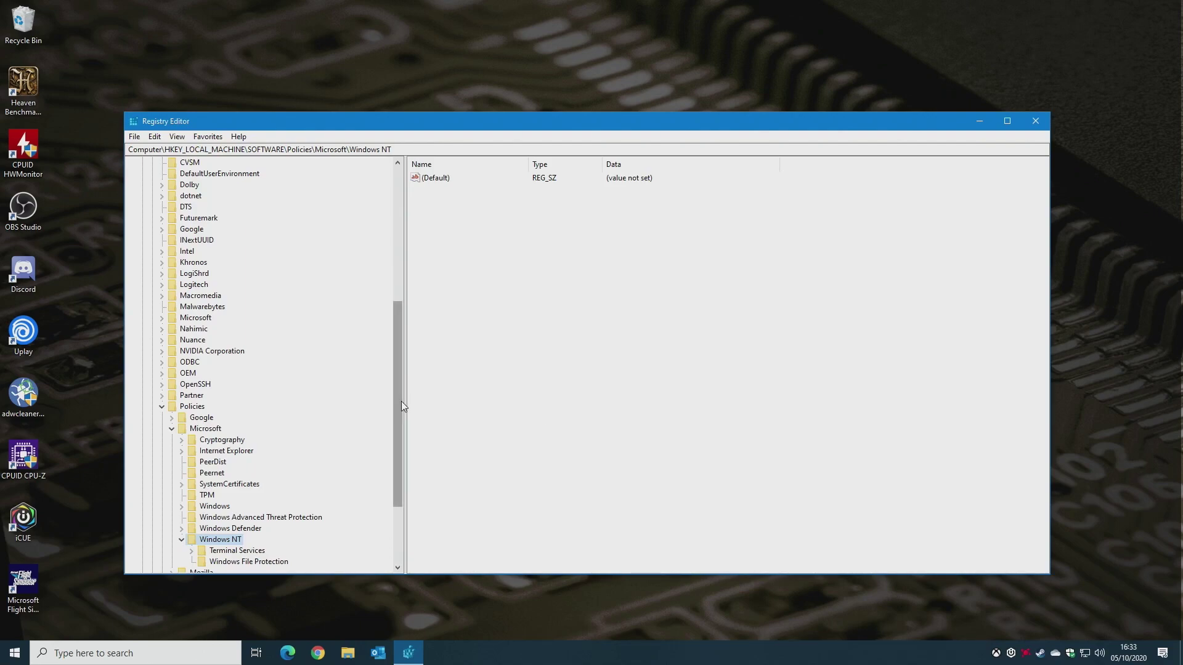
- Collapse HKEY_LOCAL_MACHINE and expand HKEY_CURRENT_USER\SOFTWARE\Policies\Microsoft\Windows in the tree
drag(397, 350, 366, 189)
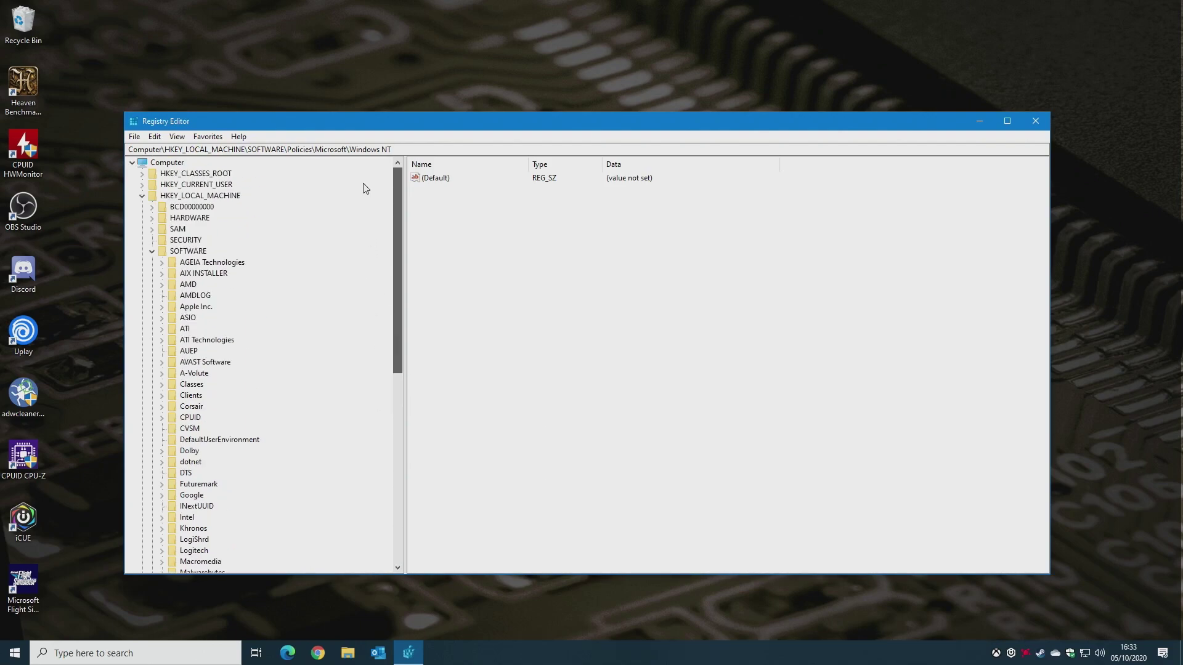
click(142, 197)
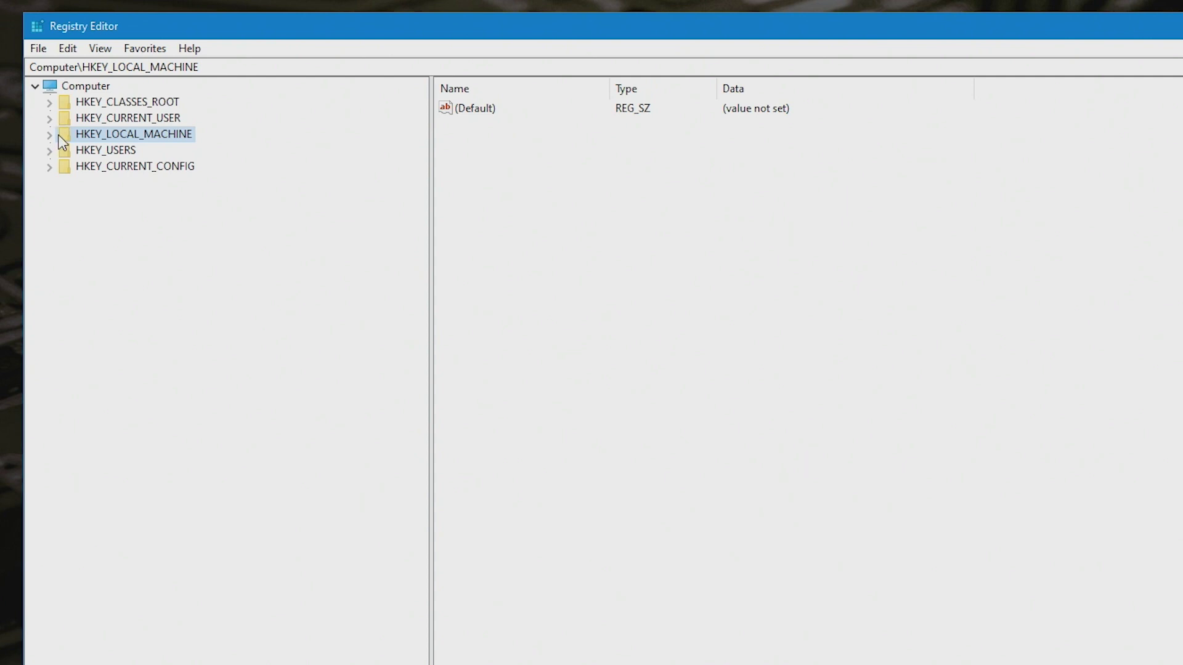
click(65, 118)
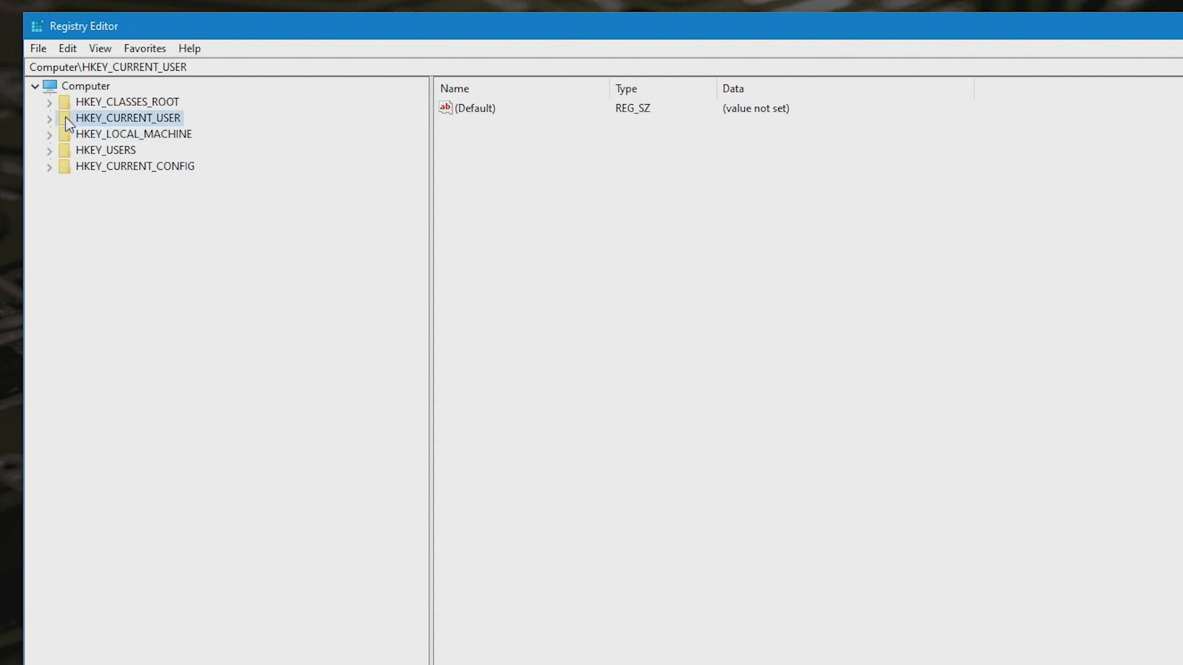
click(49, 119)
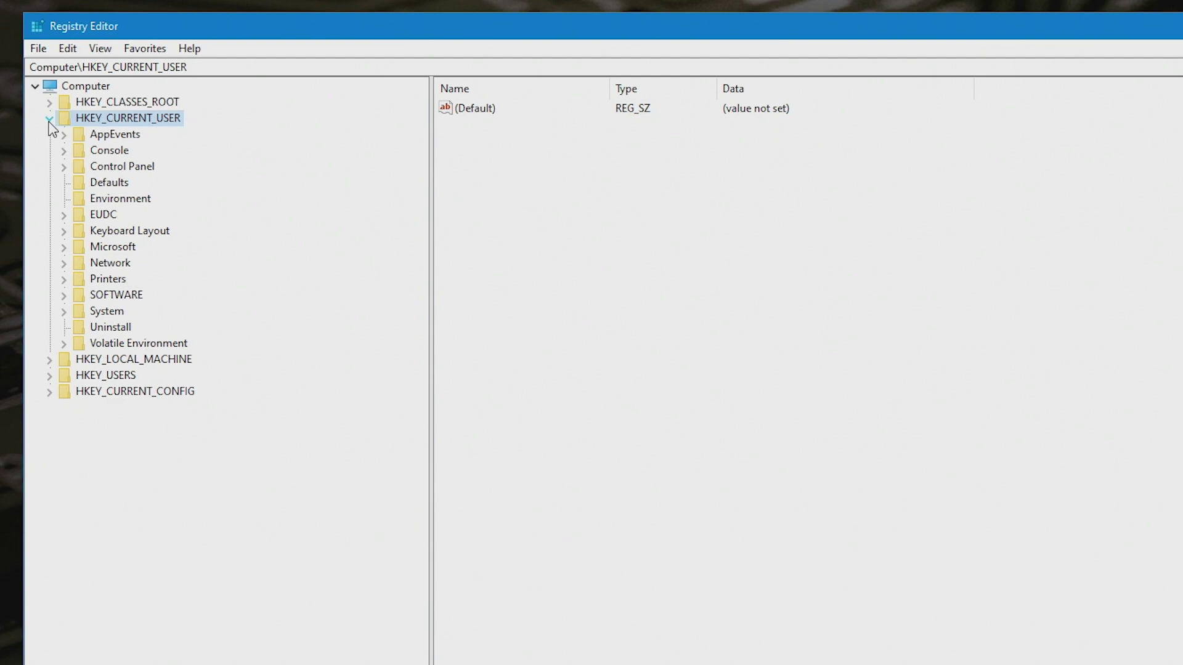
click(64, 296)
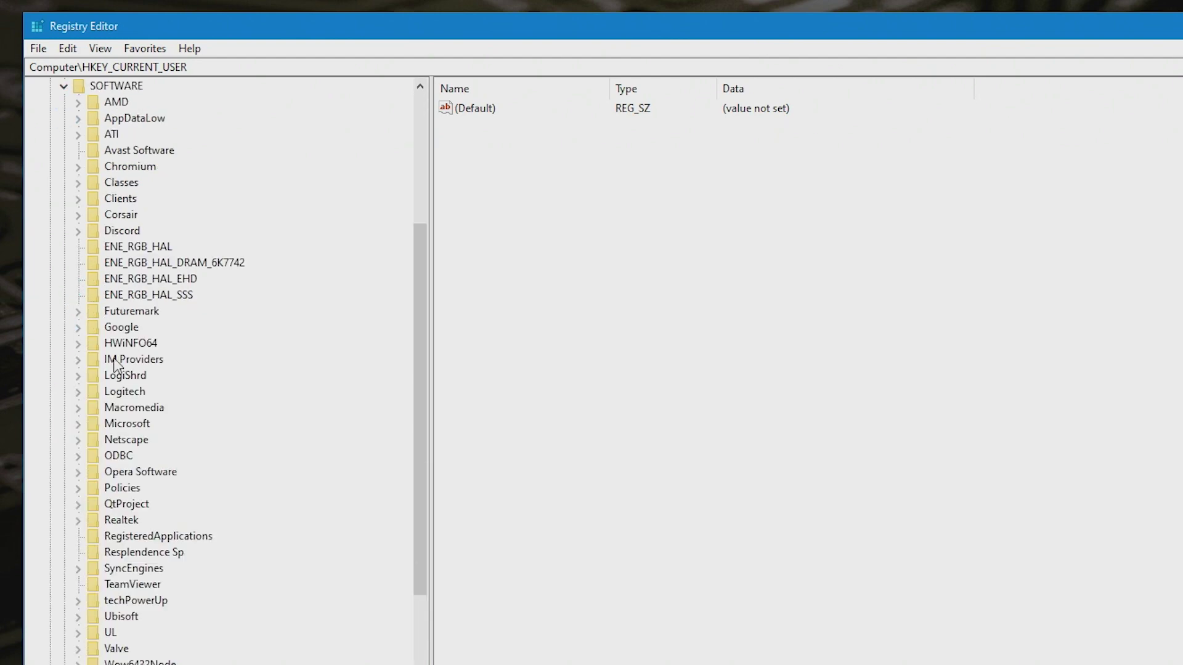
scroll(163, 417, down, 2)
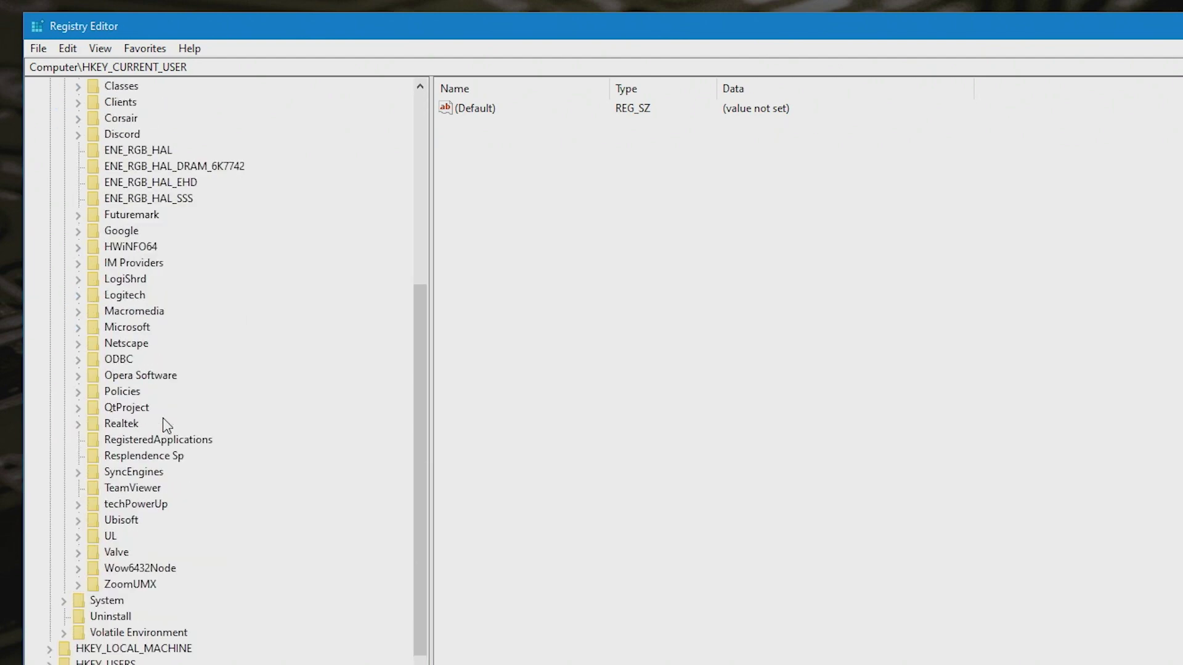
click(78, 392)
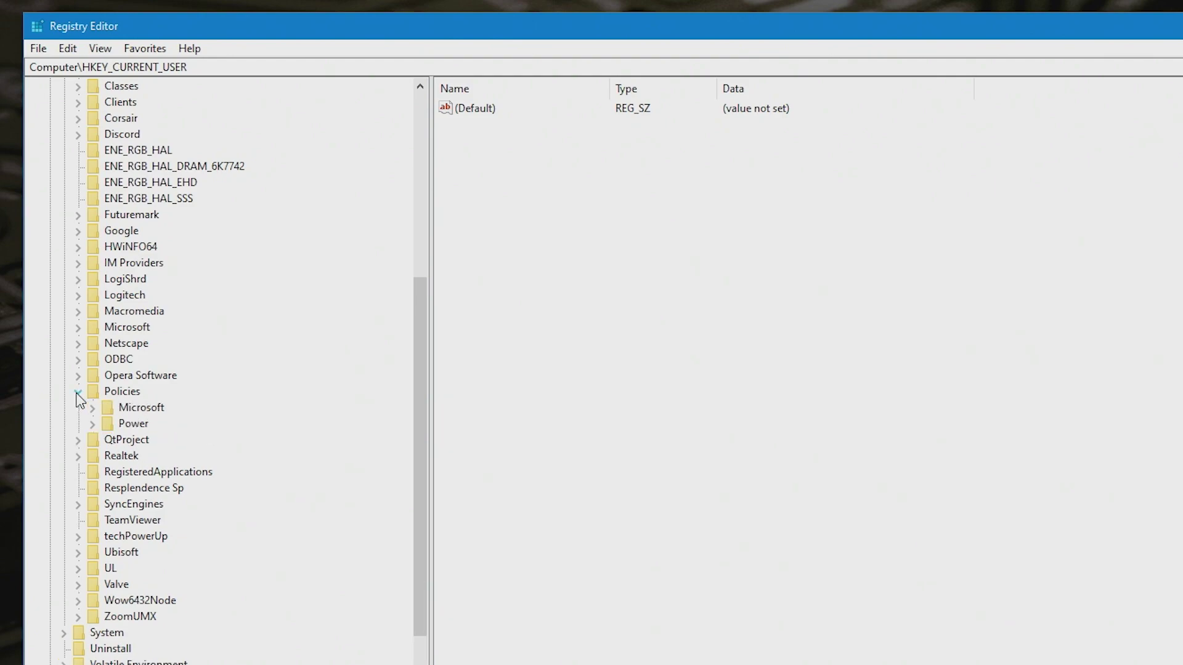
click(92, 409)
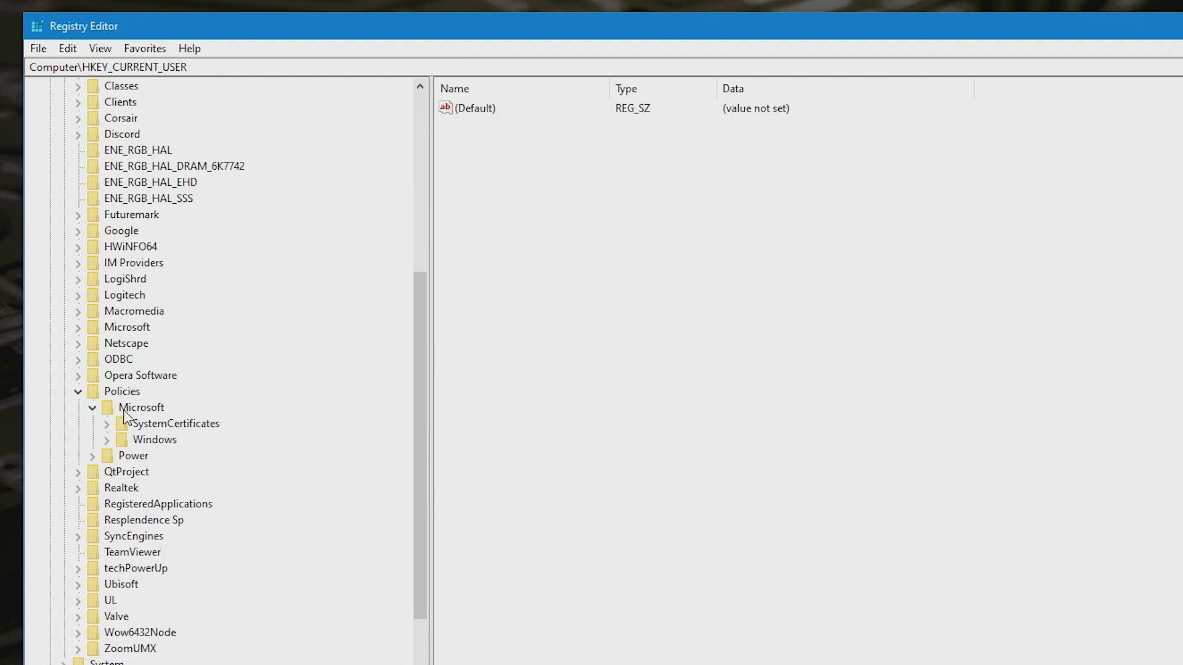
click(106, 441)
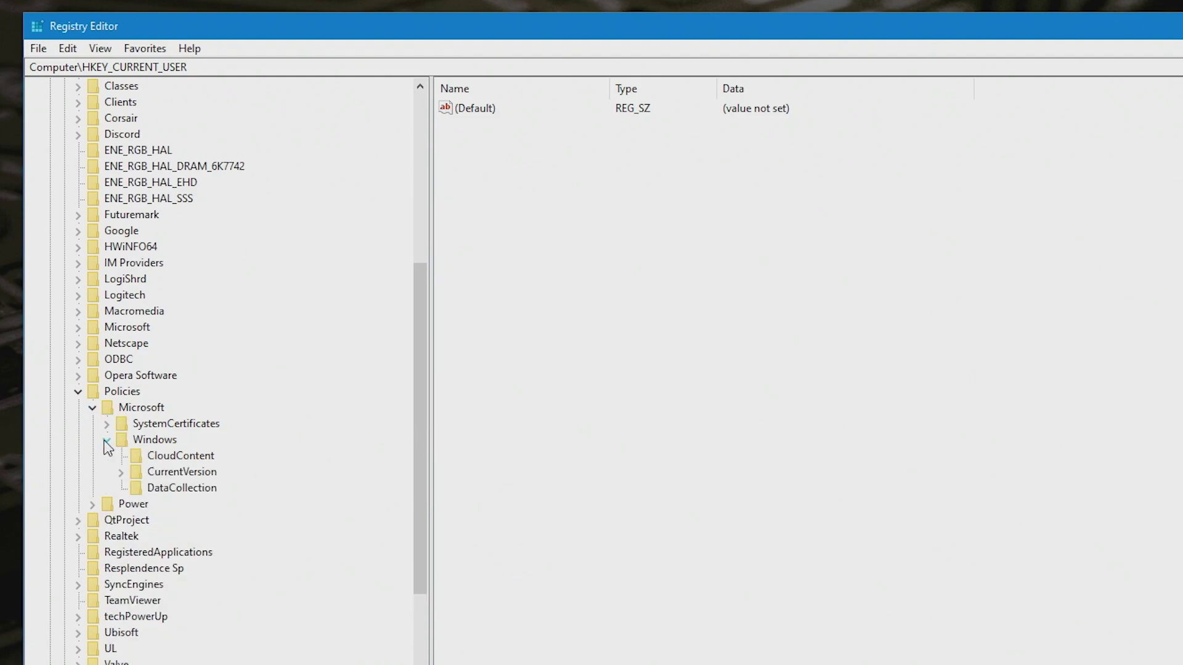
- Create a new key named 'Explorer' under HKEY_CURRENT_USER\SOFTWARE\Policies\Microsoft\Windows
click(155, 443)
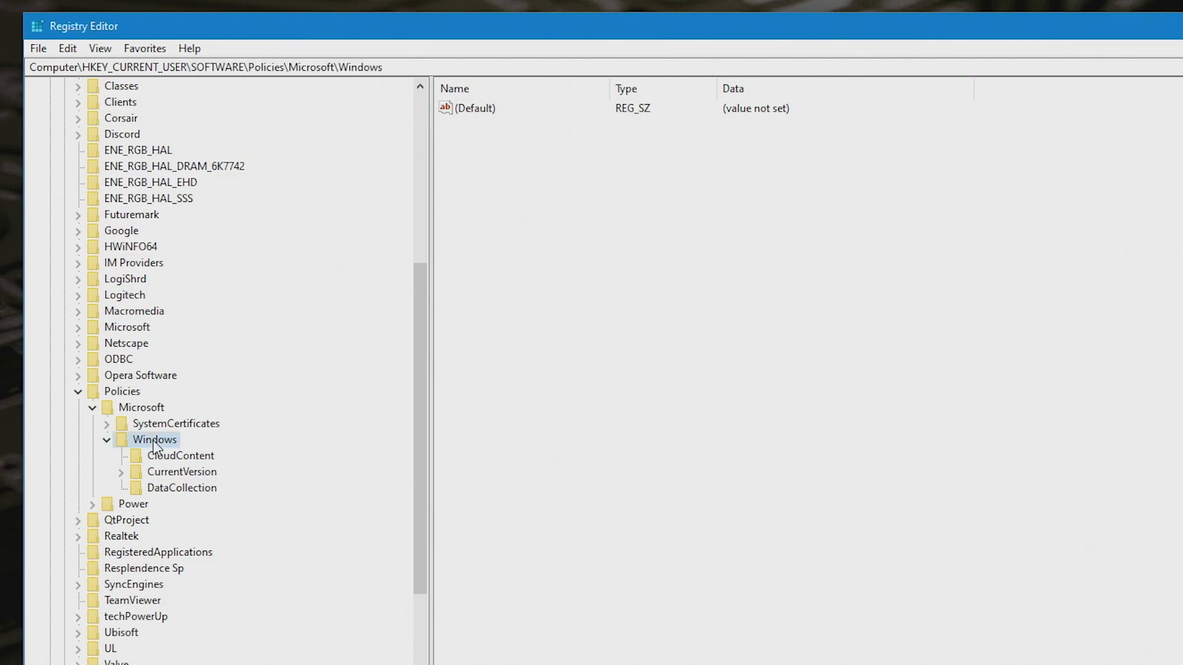
right_click(154, 444)
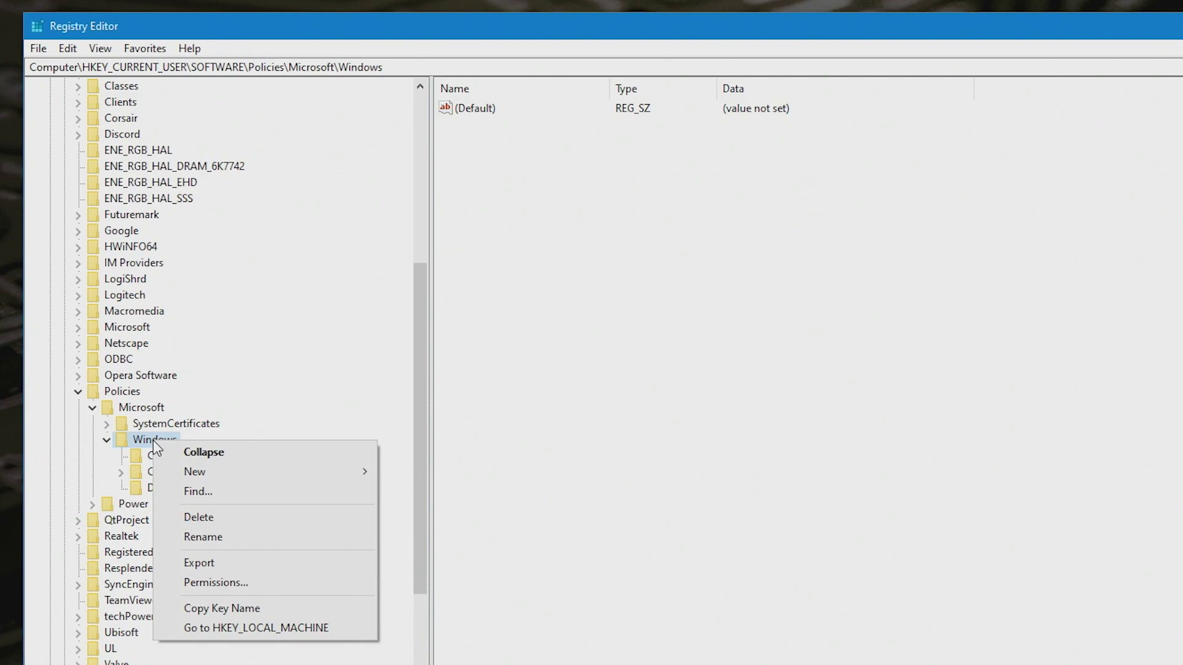
mouse_move(185, 471)
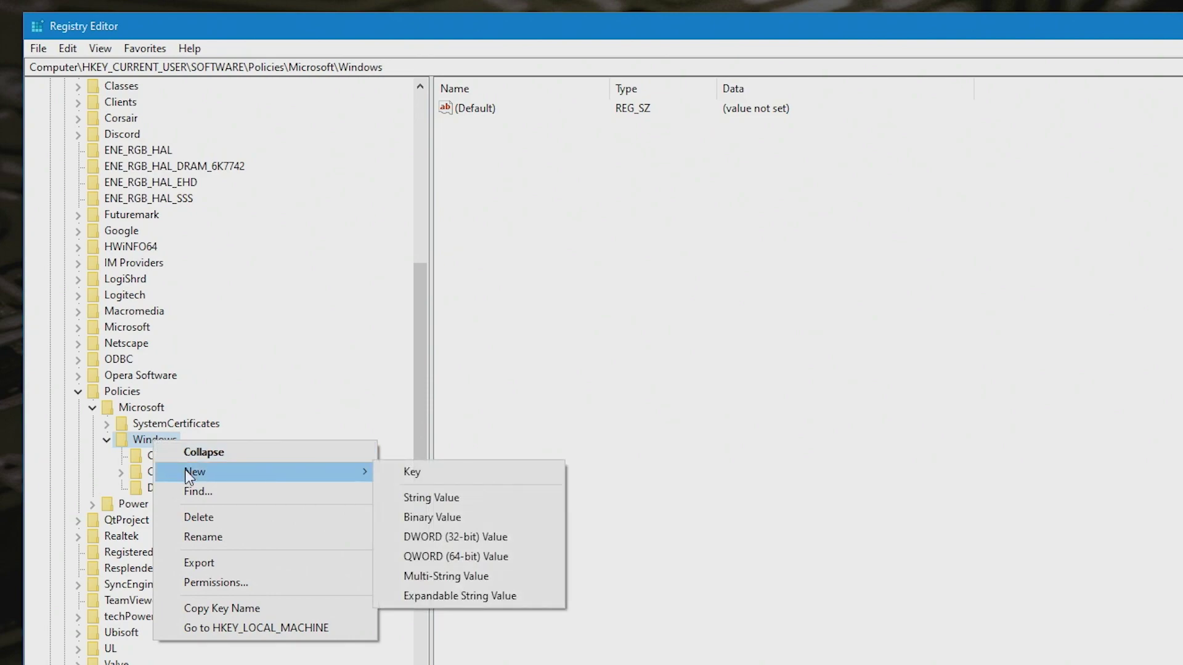
click(423, 479)
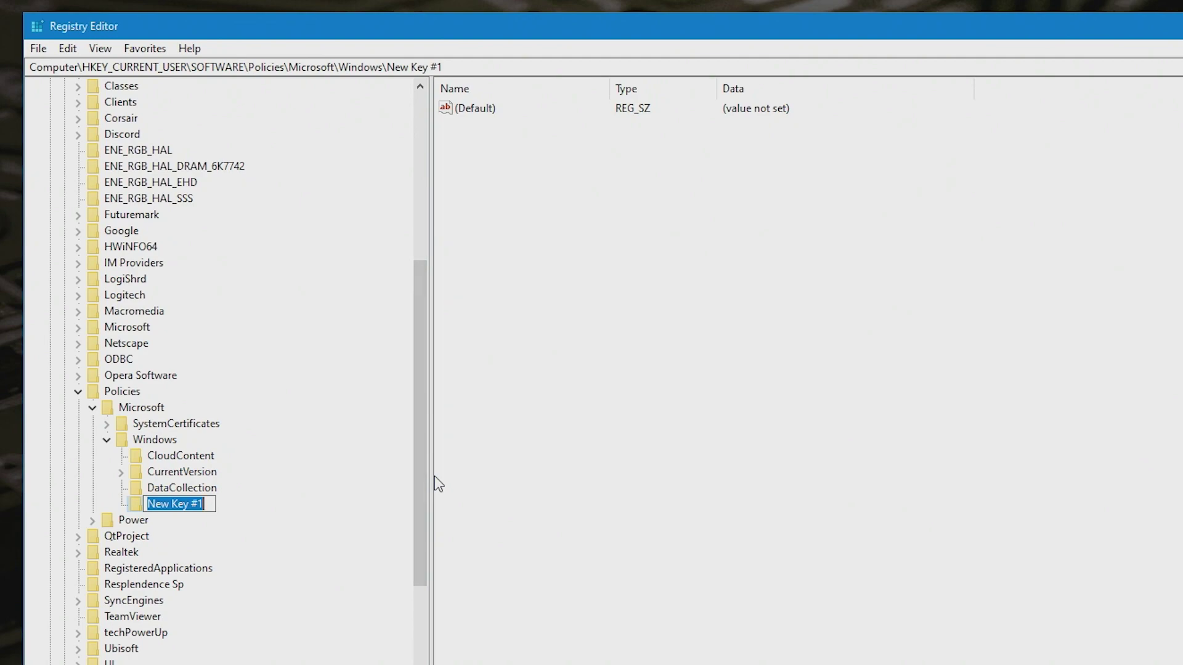
text(E)
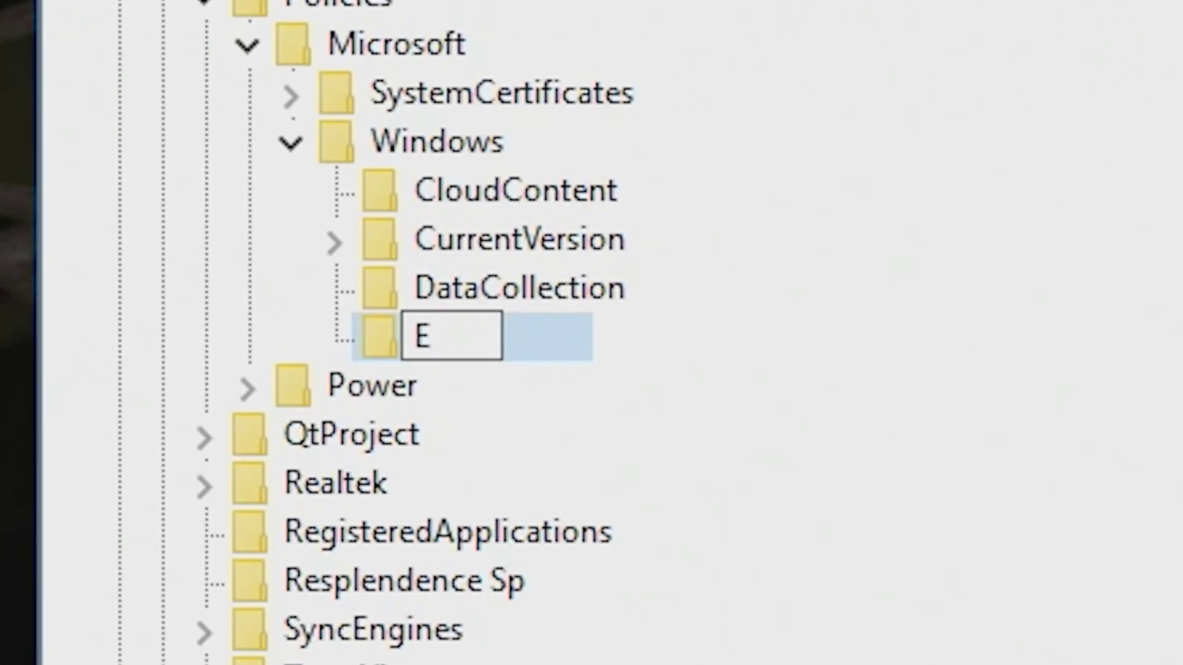
text(xpoler)
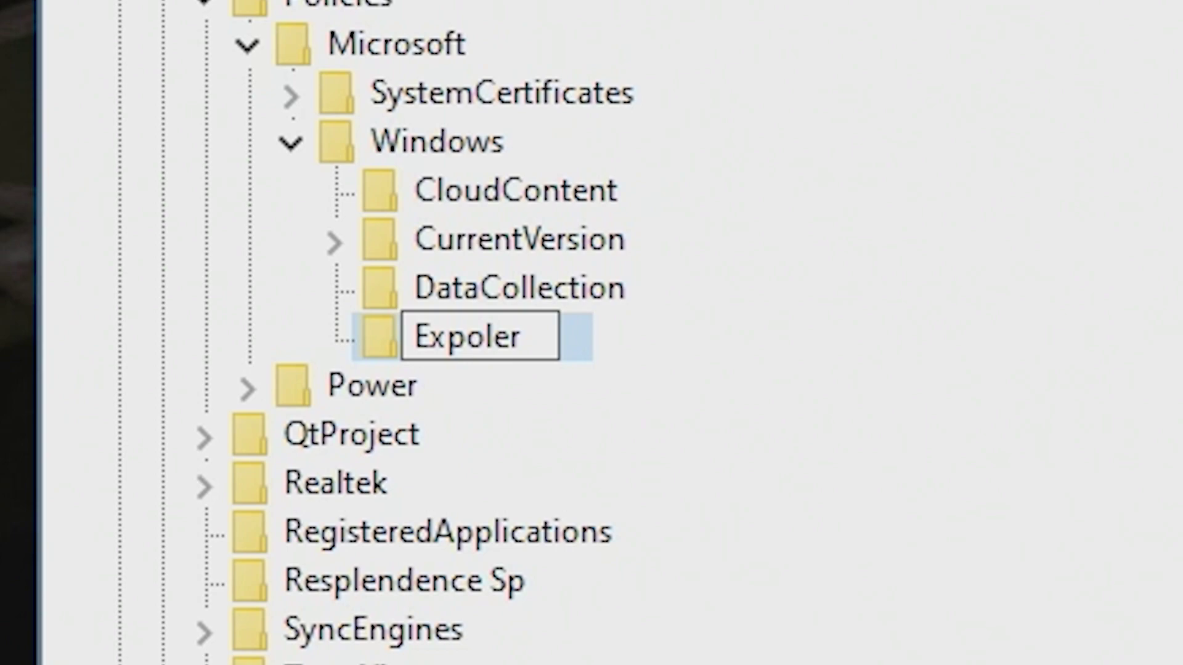
key(BackSpace)
key(BackSpace)
key(BackSpace)
key(BackSpace)
text(lorer)
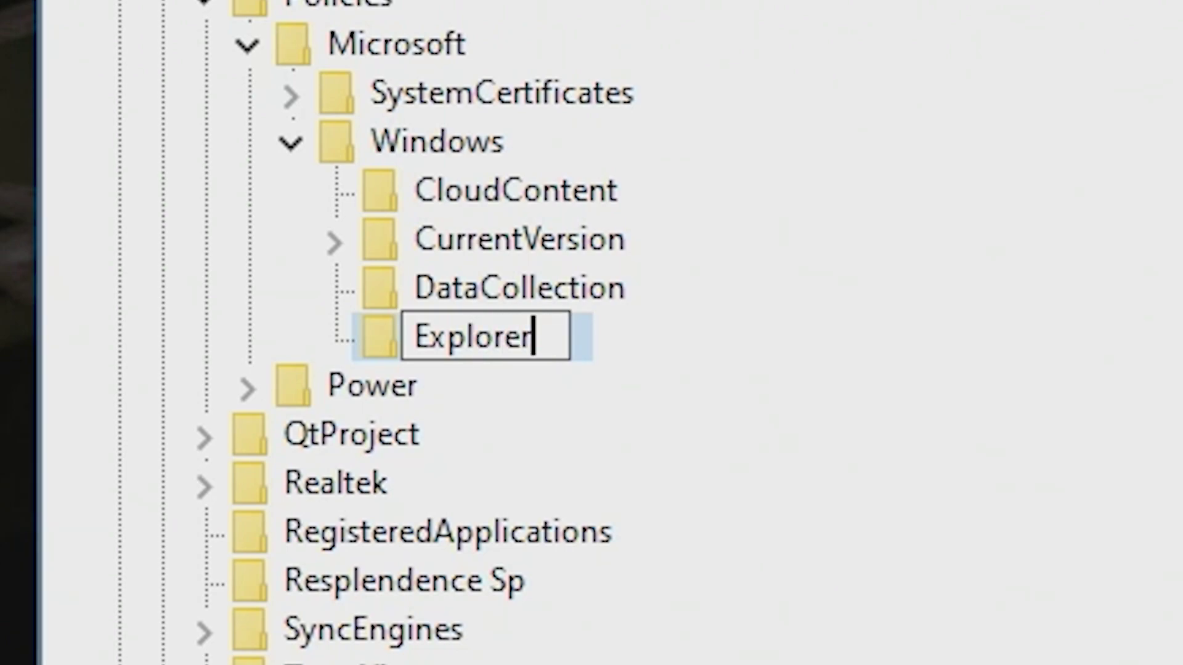
key(Return)
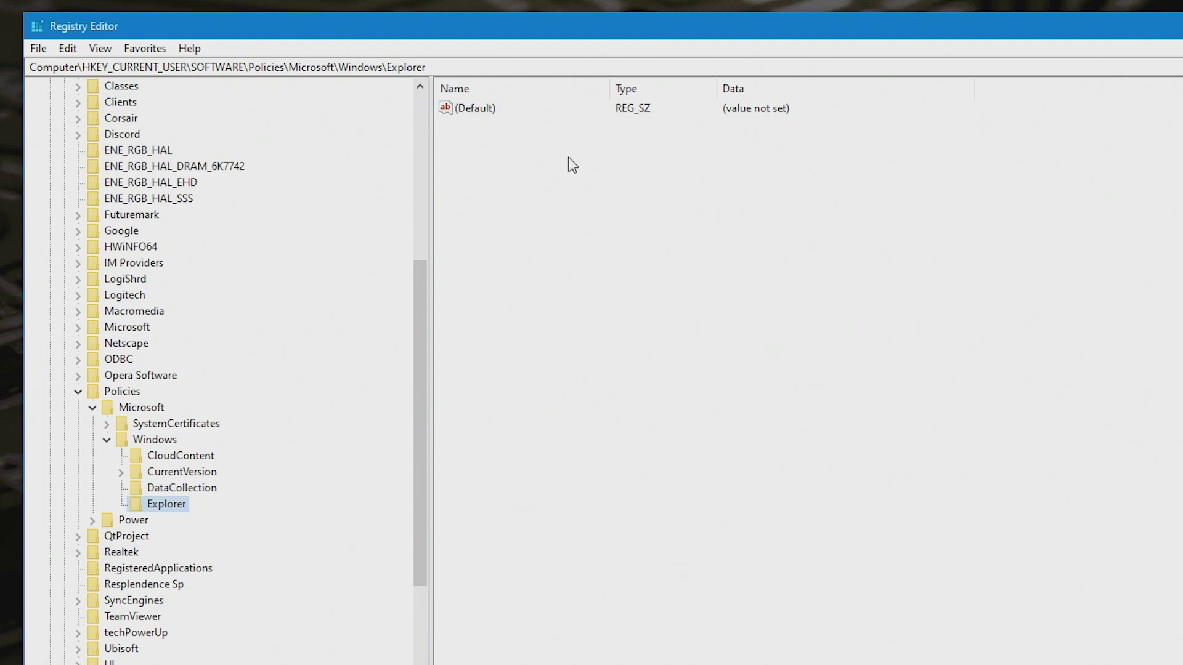
- Add a 32-bit DWORD value named 'DisableSearchBoxSuggestions' to the Explorer key
right_click(502, 162)
mouse_move(164, 108)
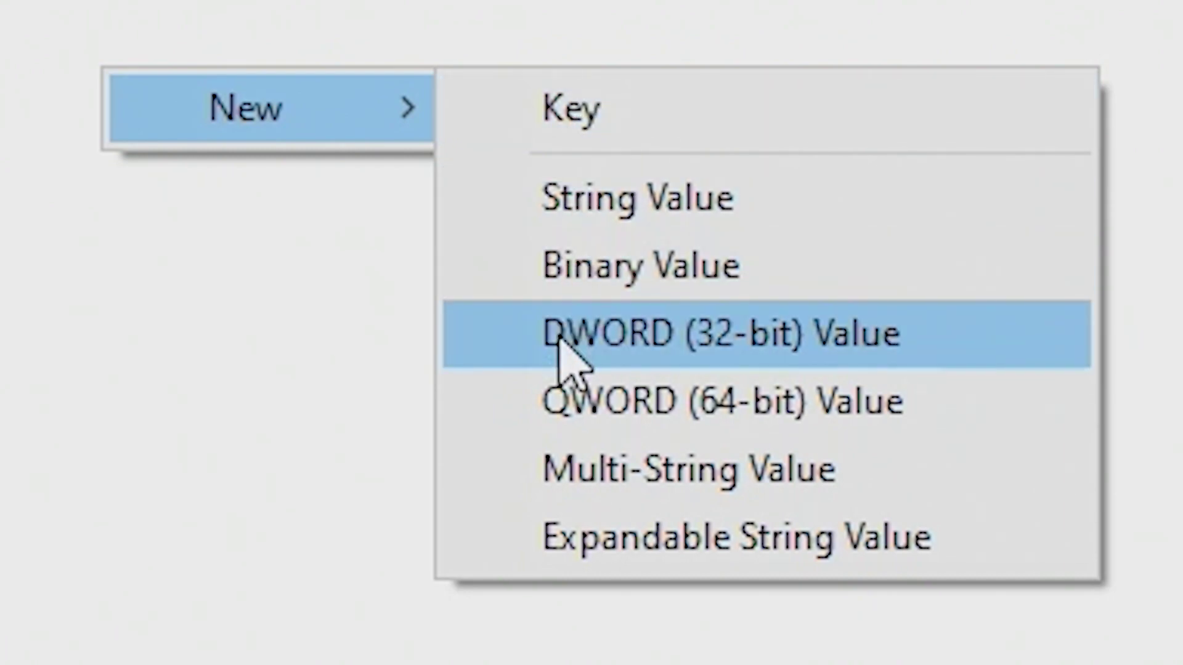
click(579, 333)
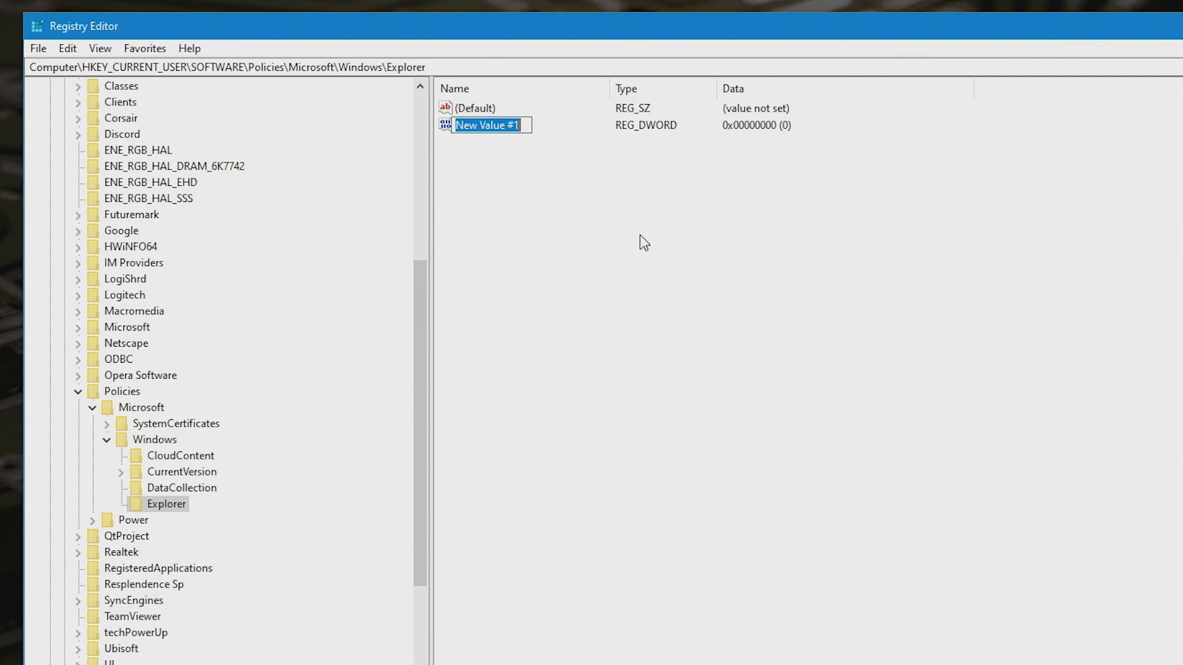
text(Di)
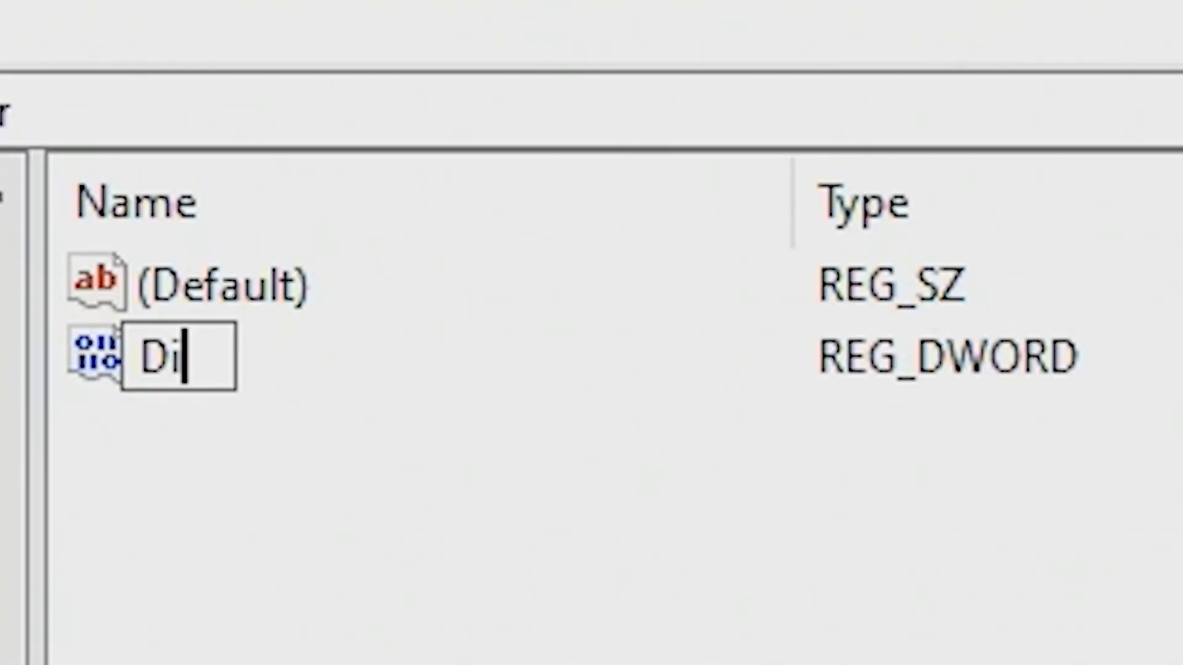
text(sable)
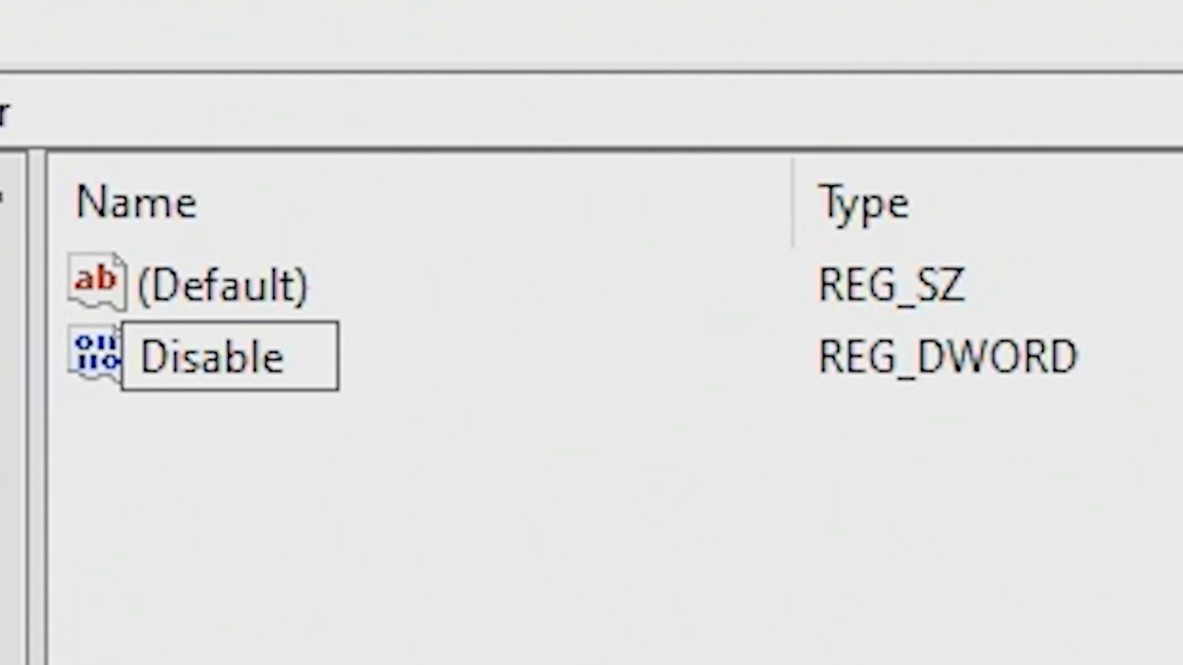
text(S)
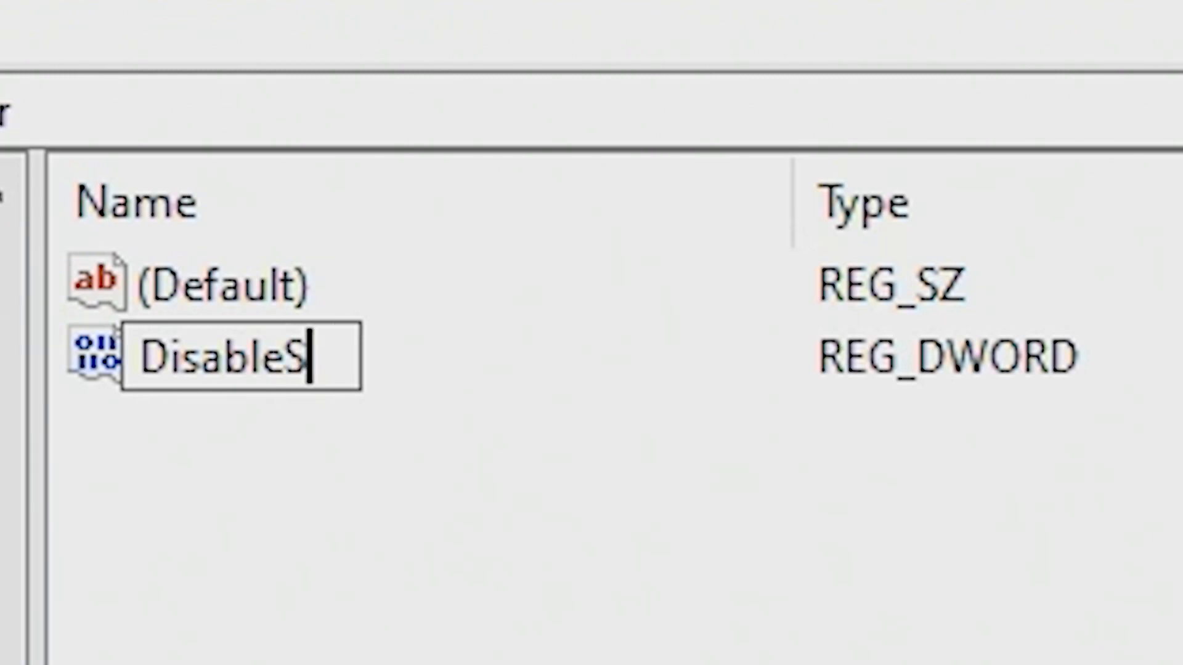
text(earch)
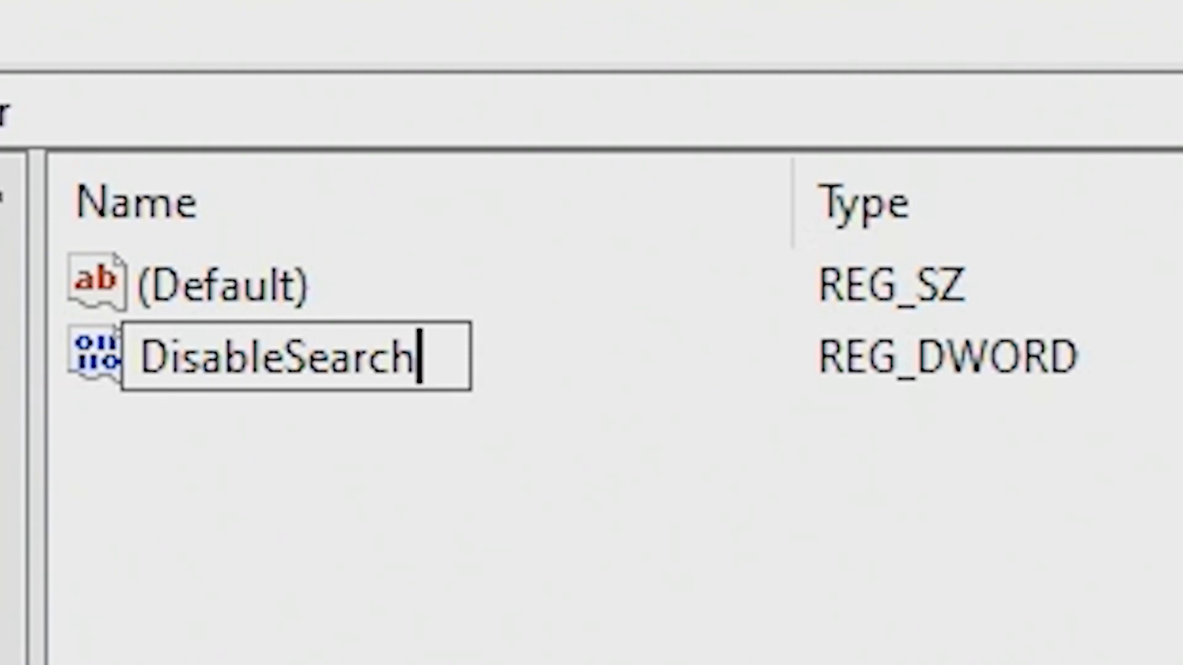
text(Box)
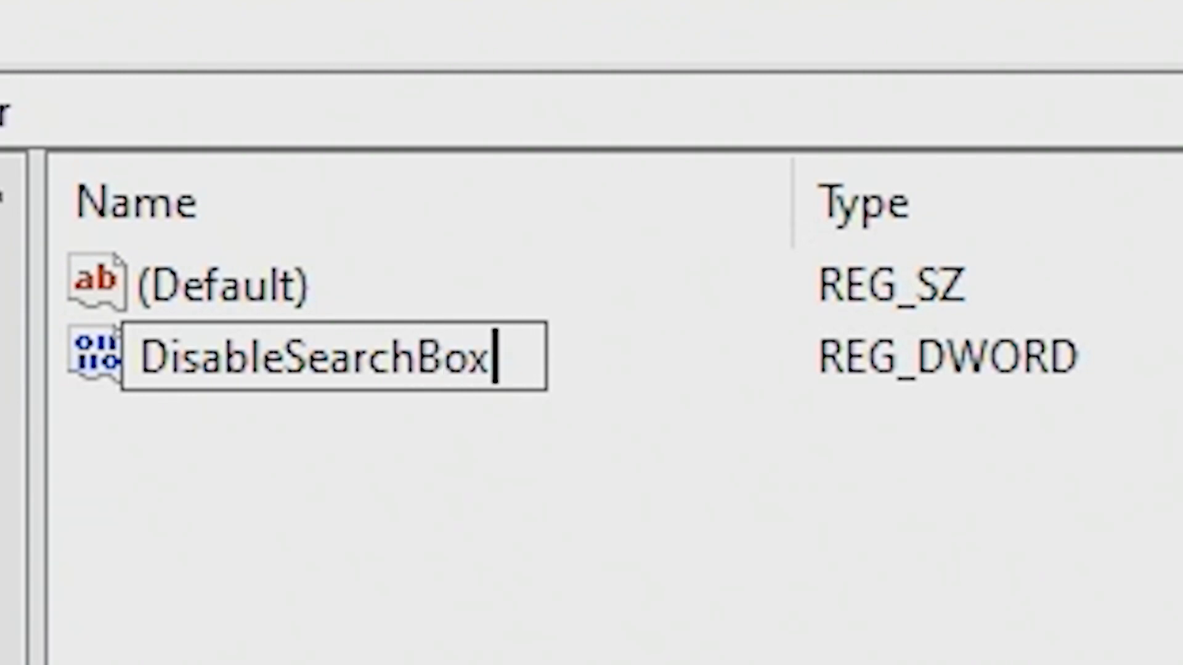
text(Sugges)
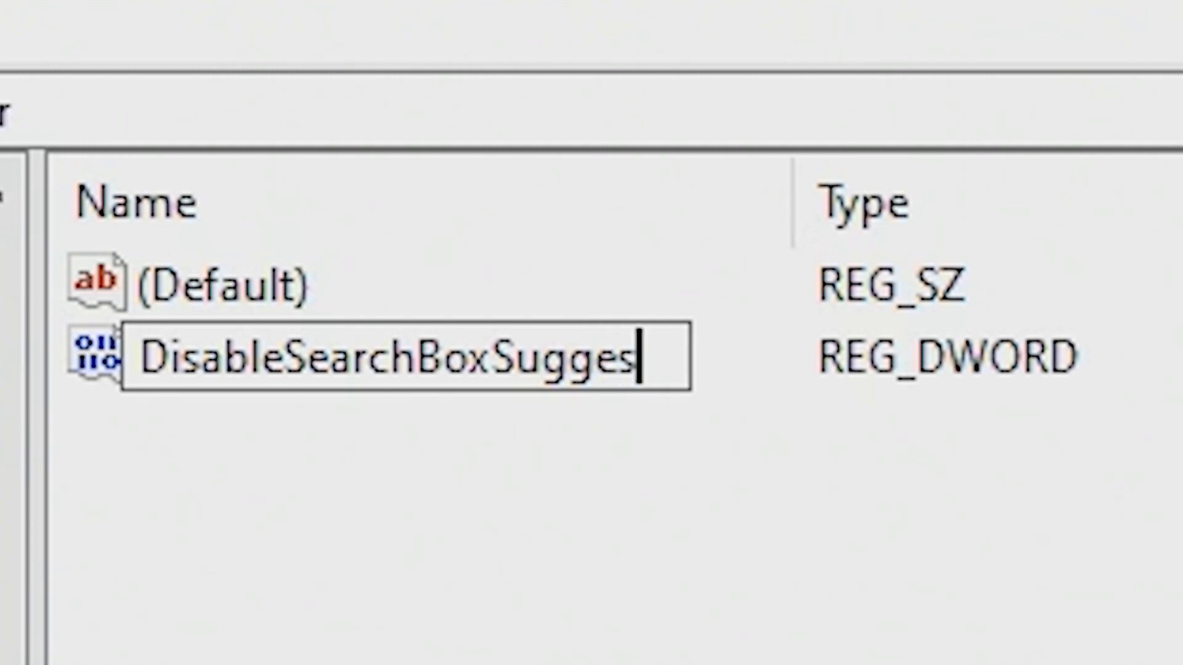
text(tionsd)
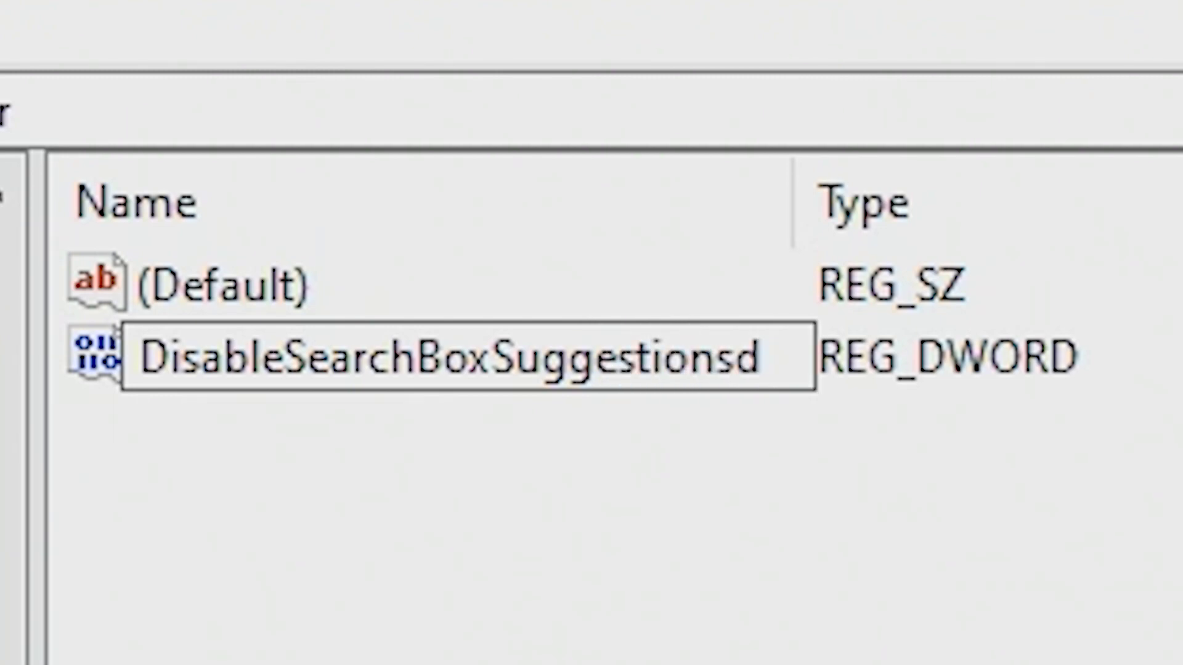
key(BackSpace)
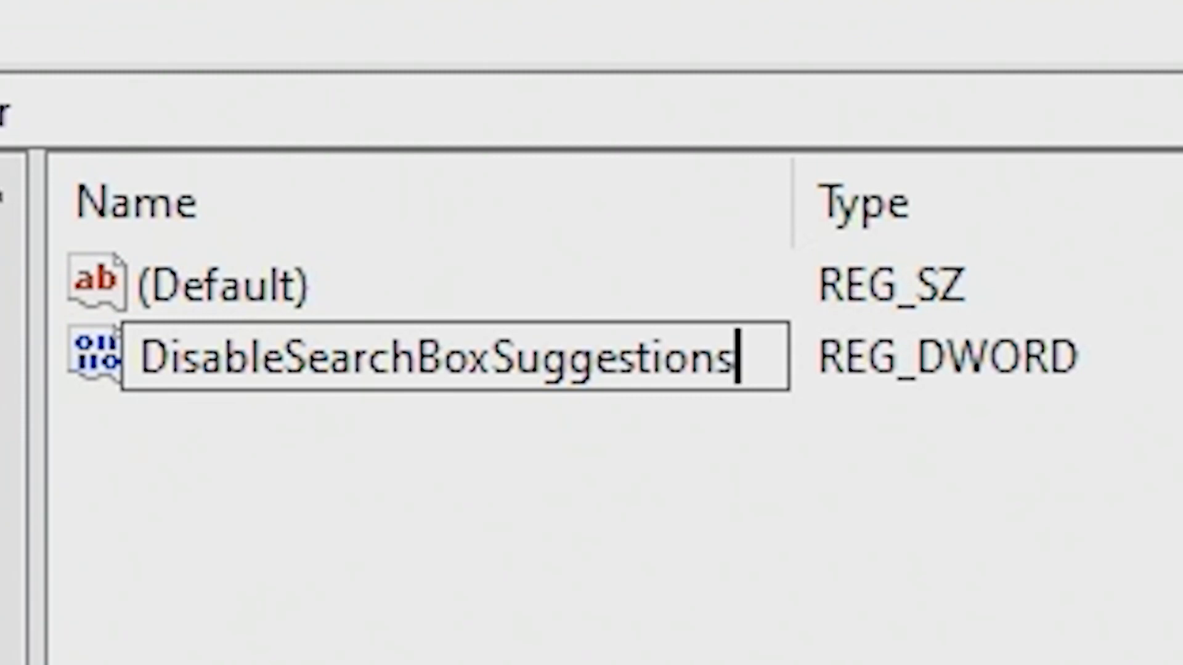
key(Return)
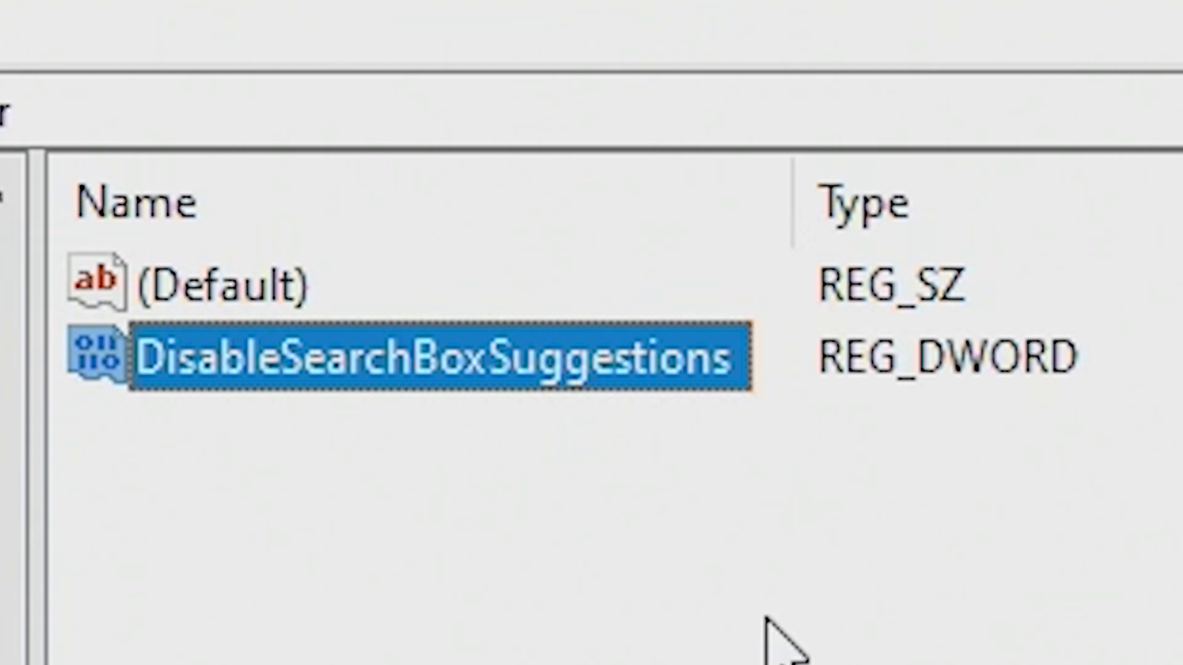
click(645, 601)
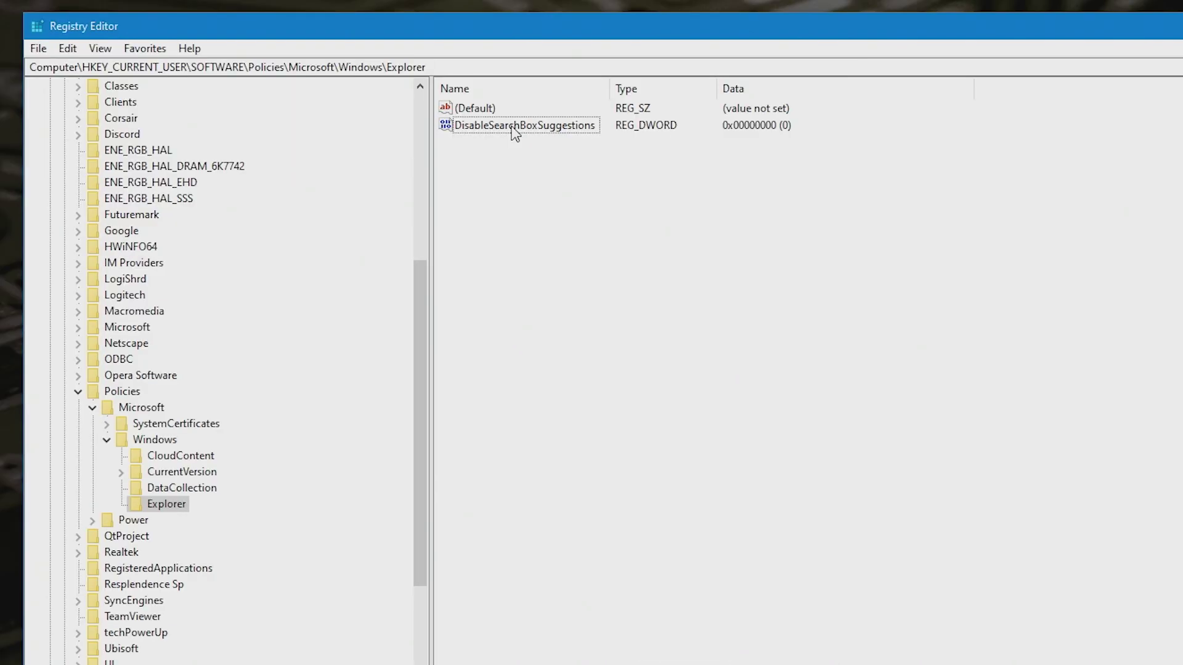
- Set DisableSearchBoxSuggestions' value data to 1
double_click(388, 385)
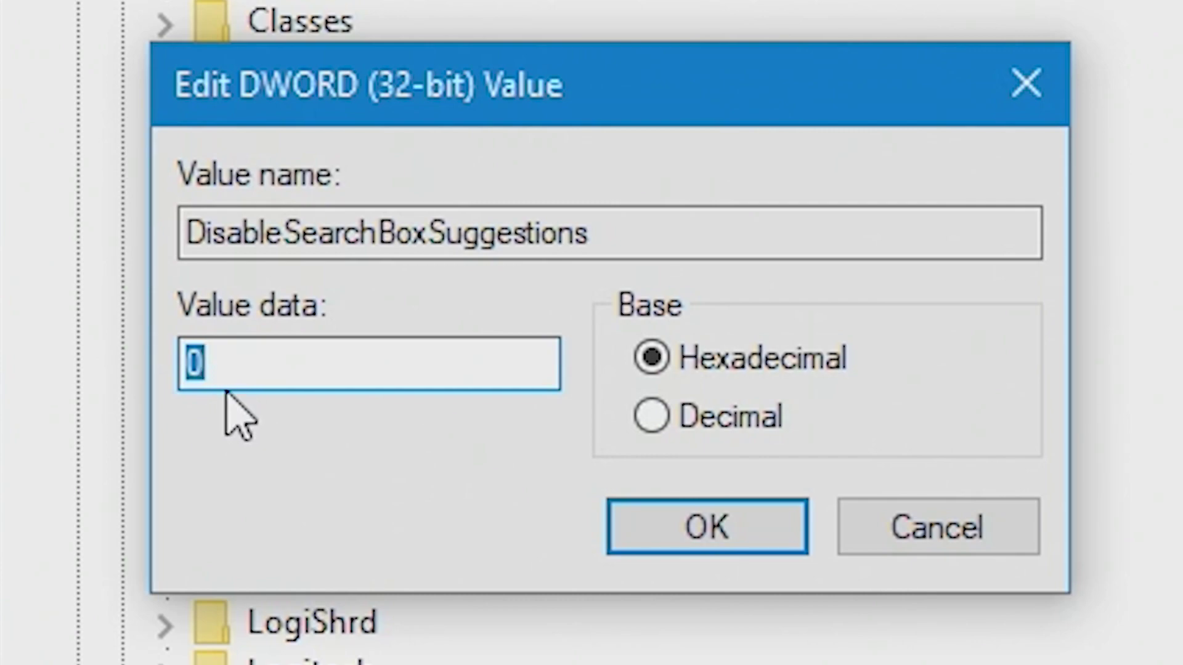
text(1)
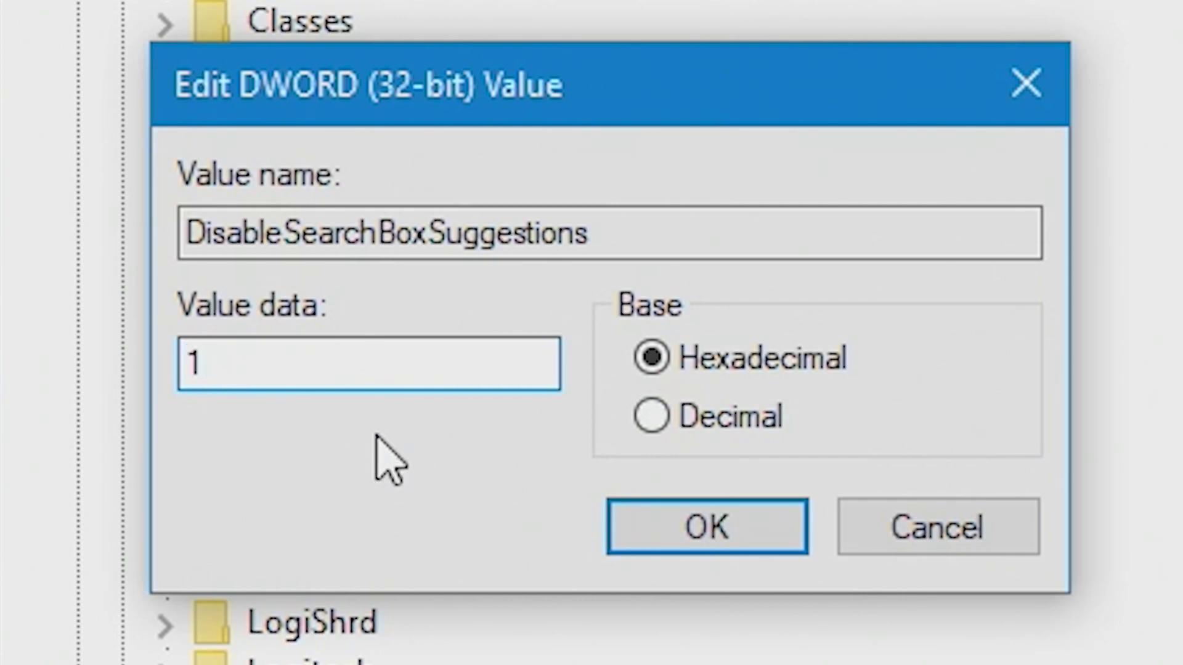
click(687, 532)
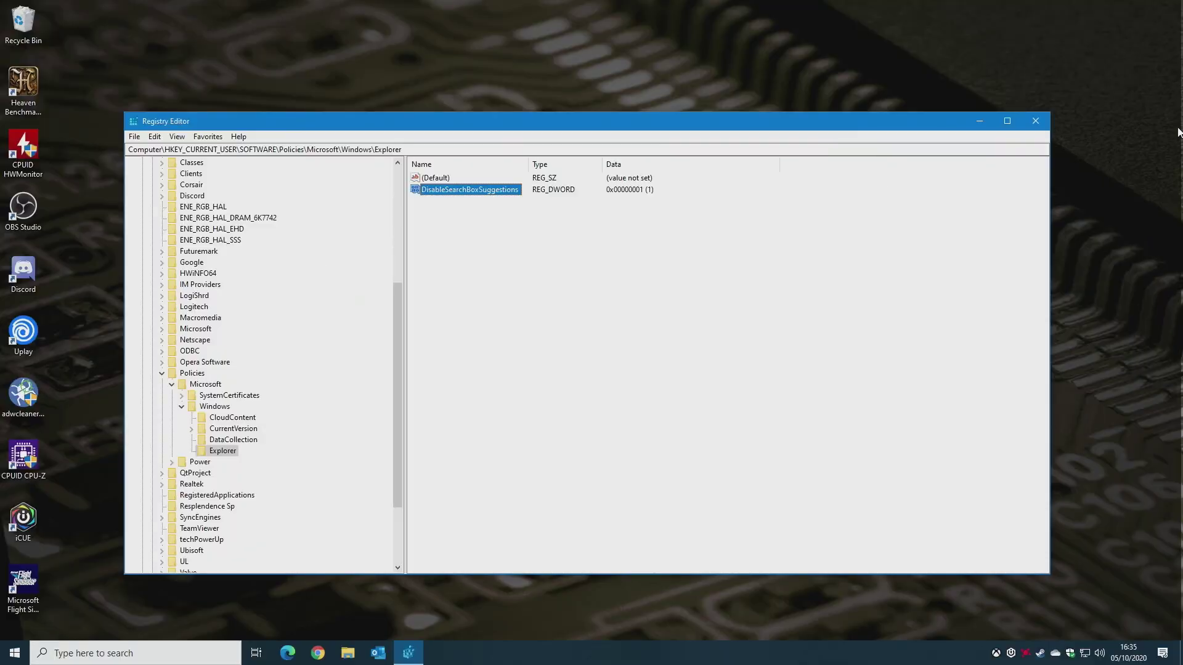
- Close Registry Editor and restart Windows from the Start menu's power options
click(1038, 123)
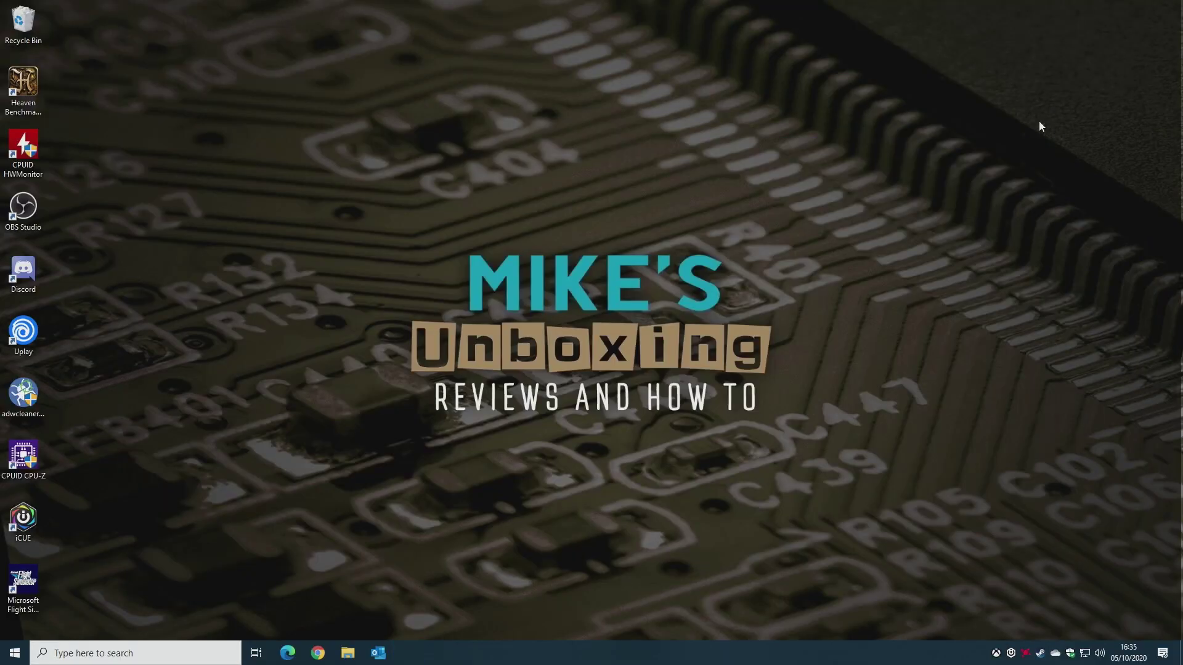
click(9, 652)
click(9, 628)
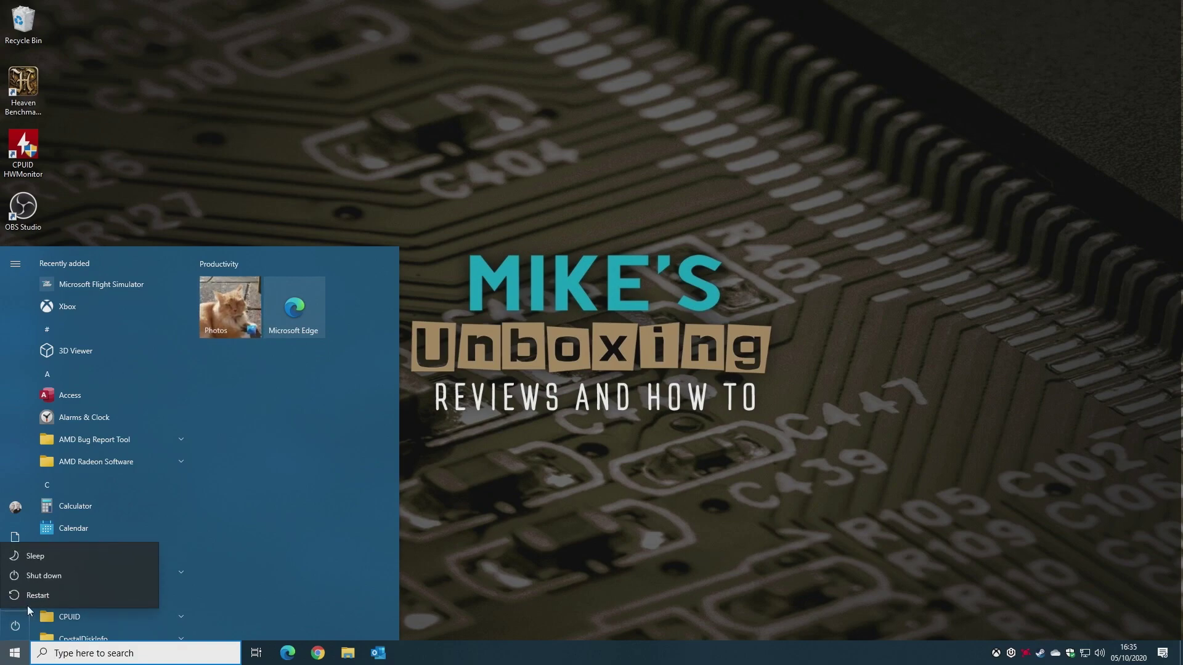
click(32, 599)
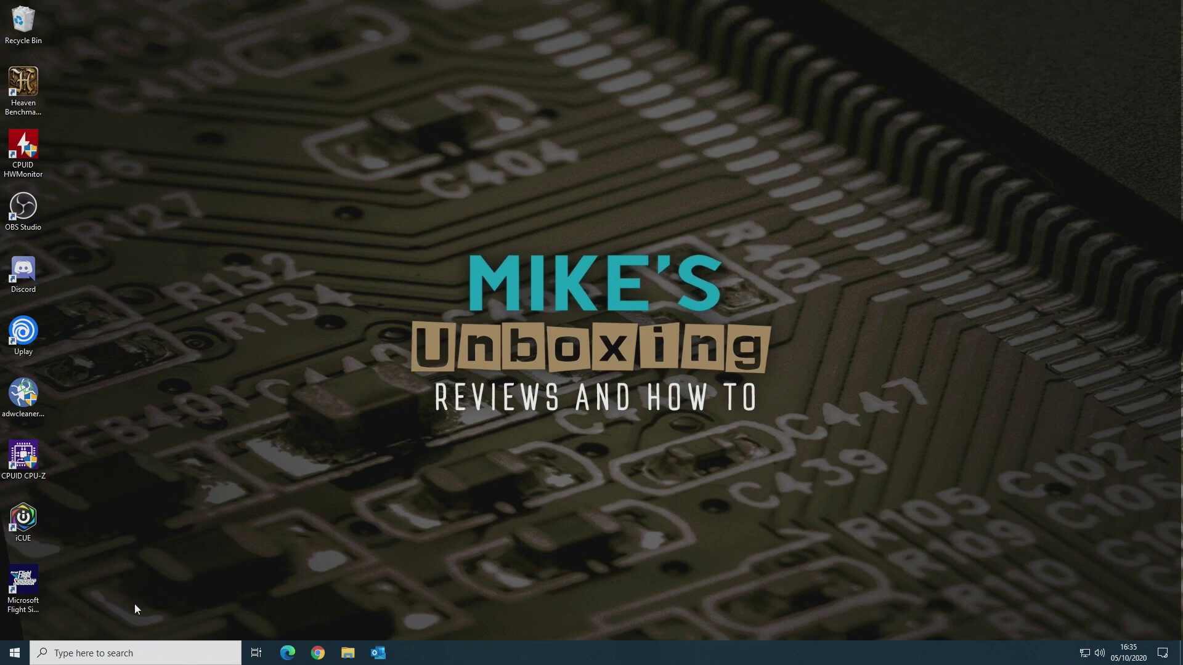
- Search 'windows central' after the restart to confirm no web results, then clear the text
click(125, 656)
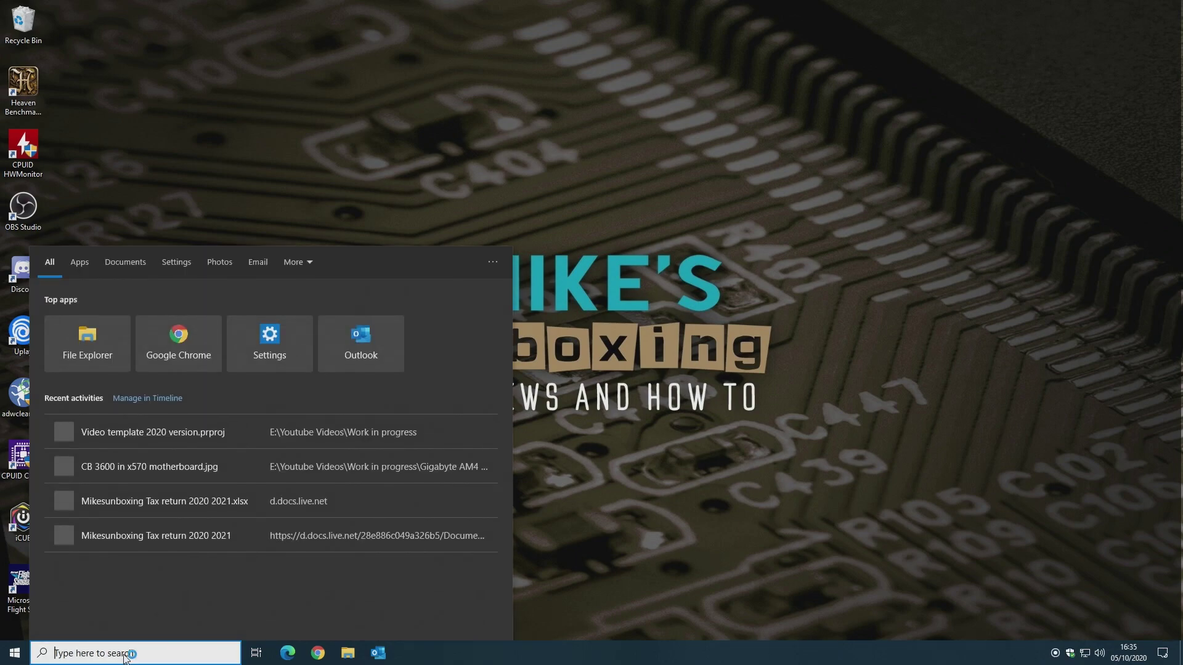
text(windows)
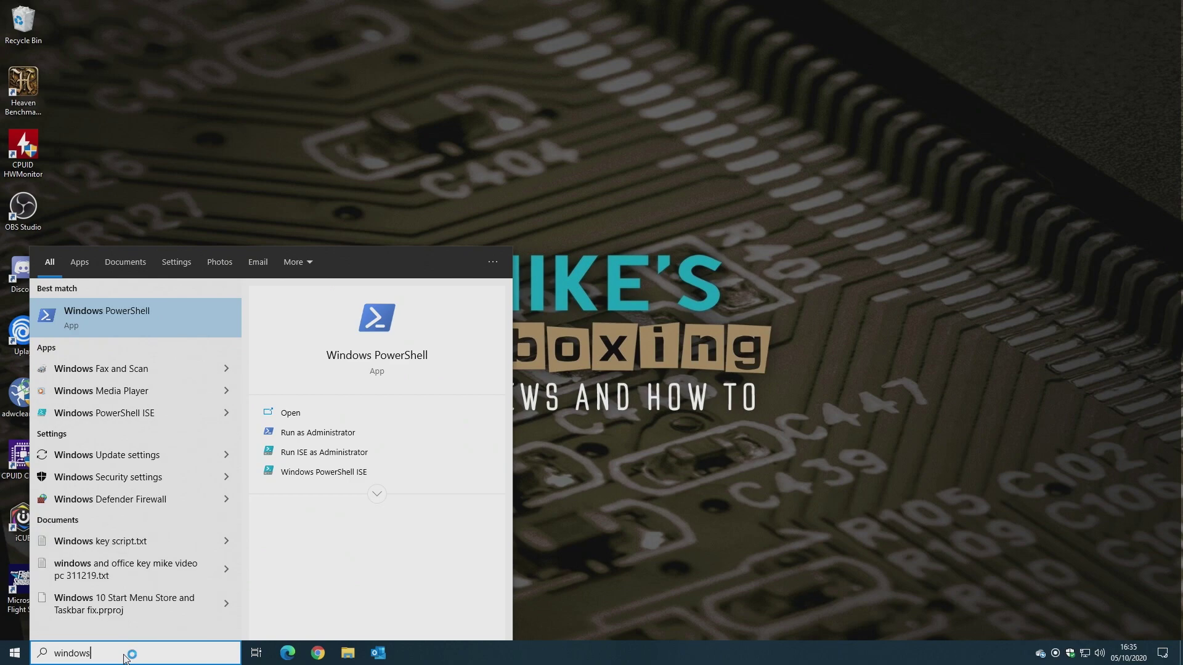
text( cen)
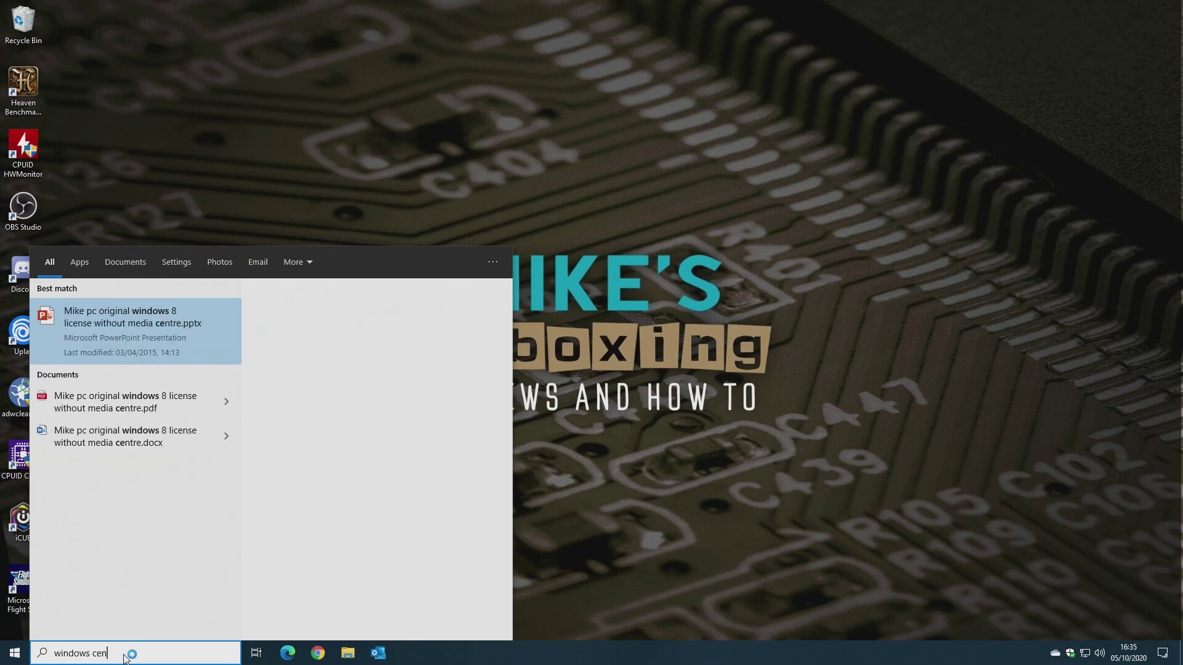
text(tral)
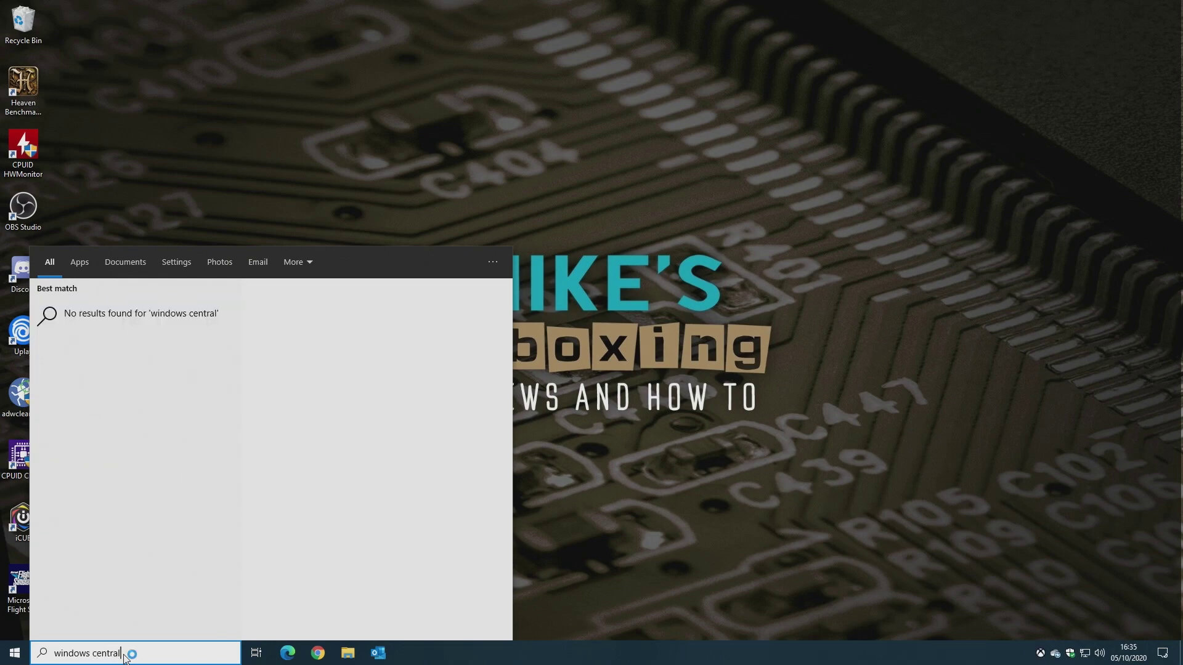
key(BackSpace)
key(BackSpace)
key(BackSpace)
key(BackSpace)
key(BackSpace)
key(BackSpace)
key(BackSpace)
key(BackSpace)
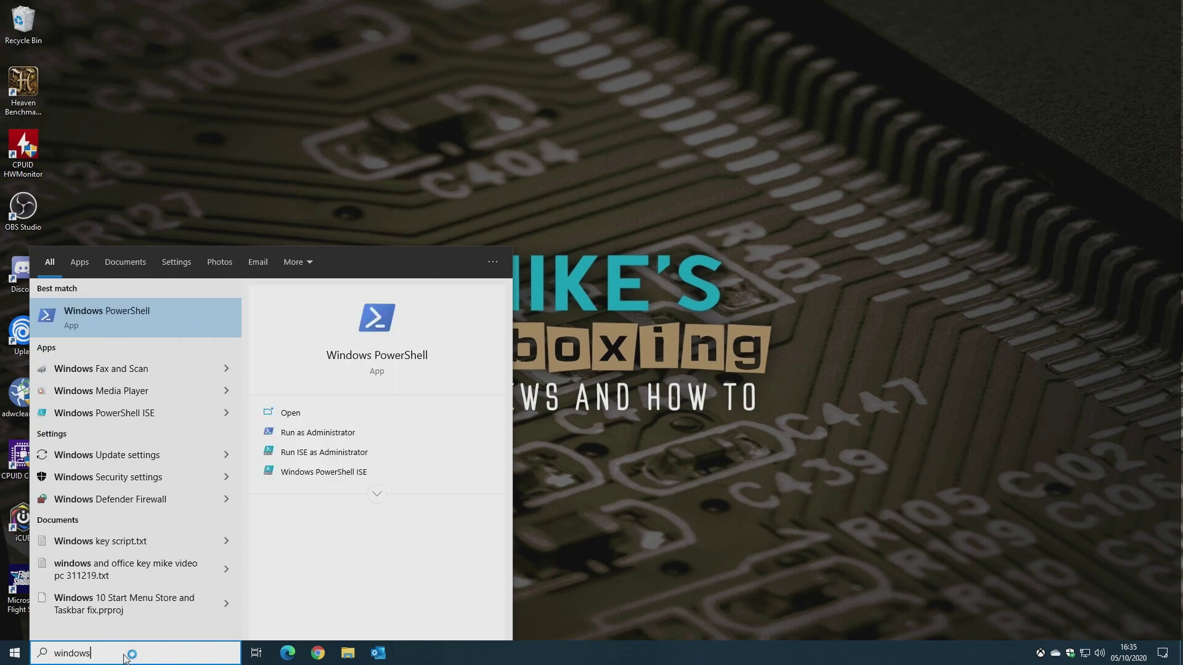
key(BackSpace)
key(BackSpace)
key(BackSpace)
key(BackSpace)
key(BackSpace)
key(BackSpace)
key(BackSpace)
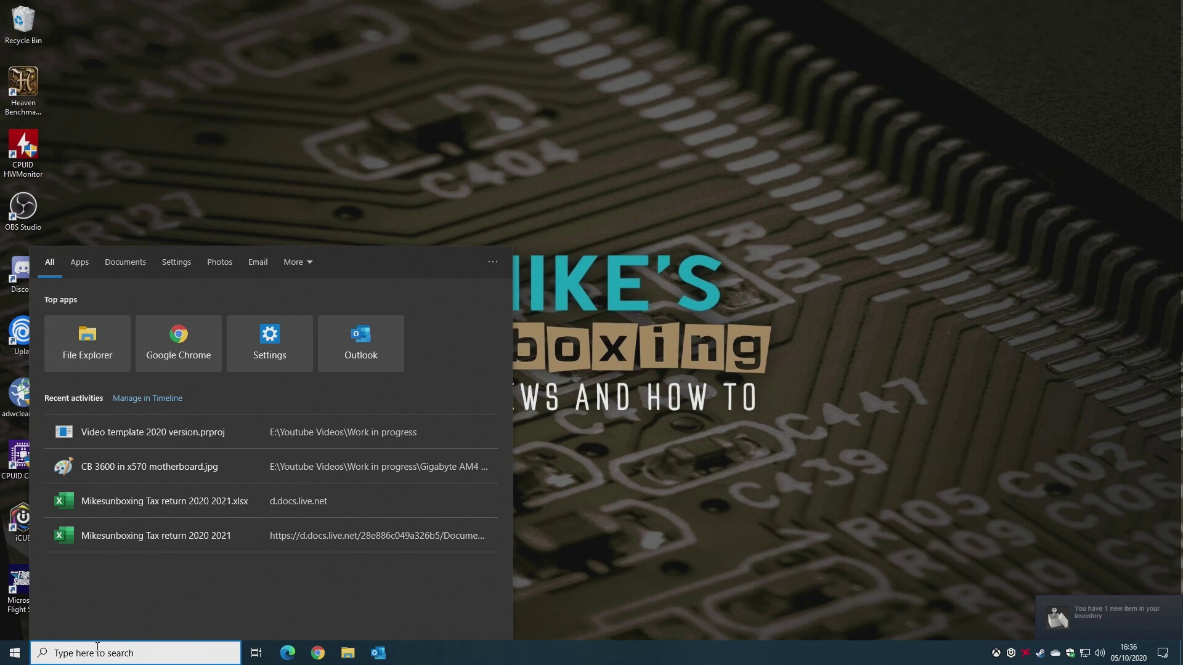
- Search 'discord' to confirm only local app and file results appear, then close the search panel
text(discord)
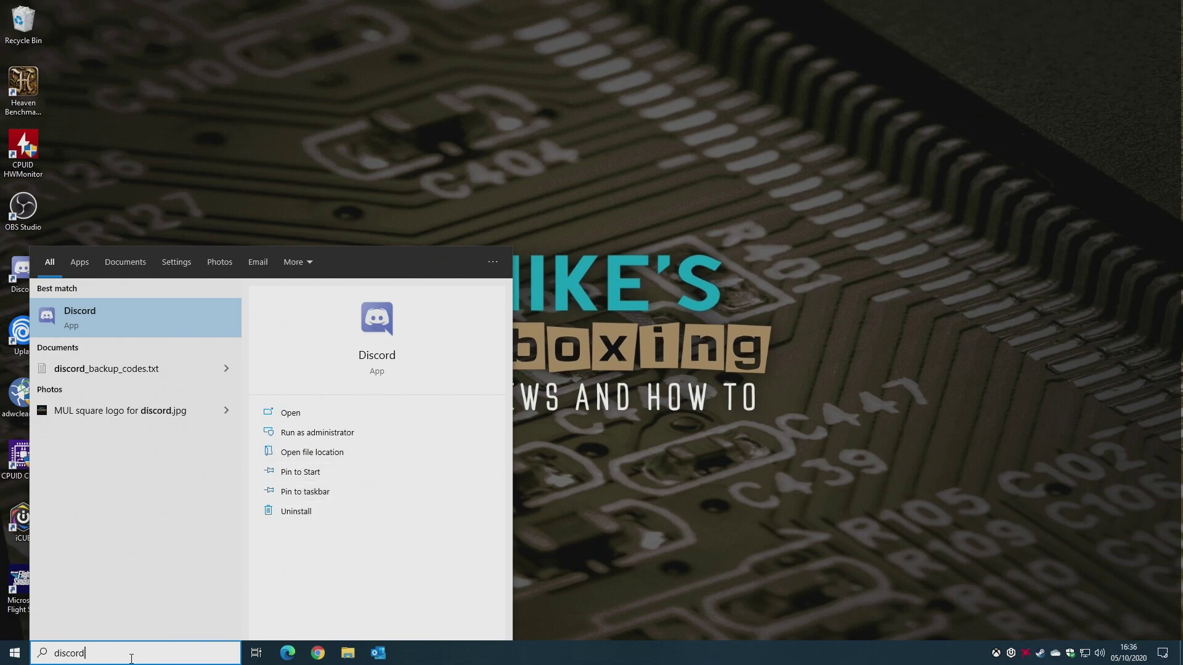
key(BackSpace)
key(BackSpace)
key(BackSpace)
key(BackSpace)
key(BackSpace)
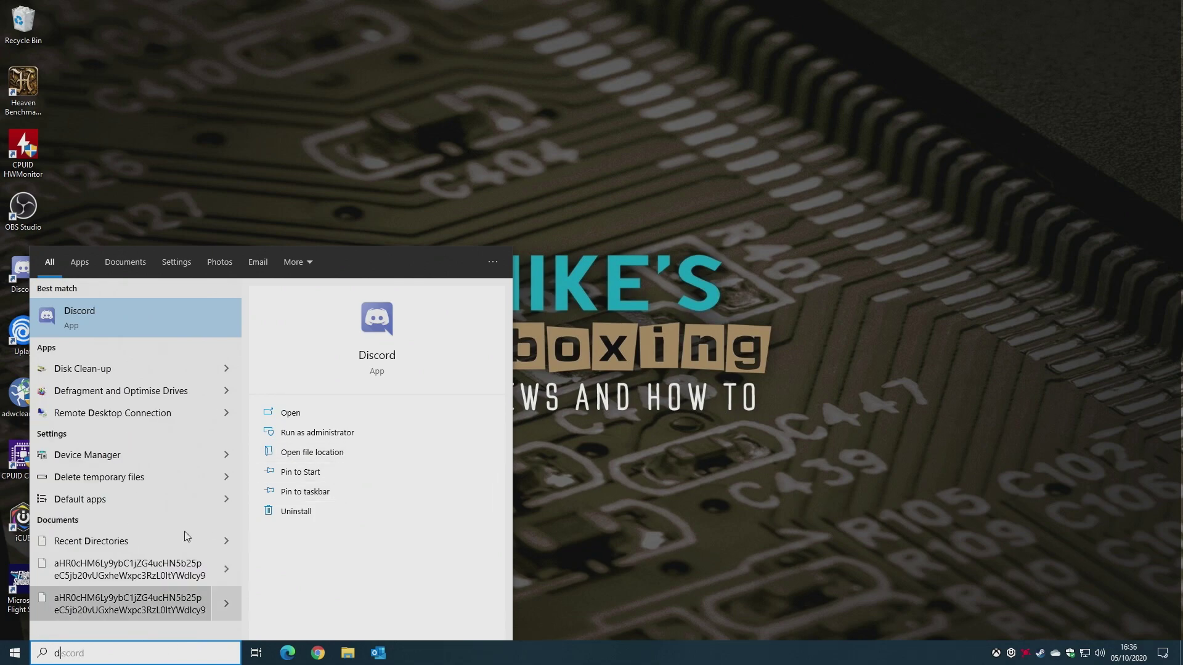
click(475, 210)
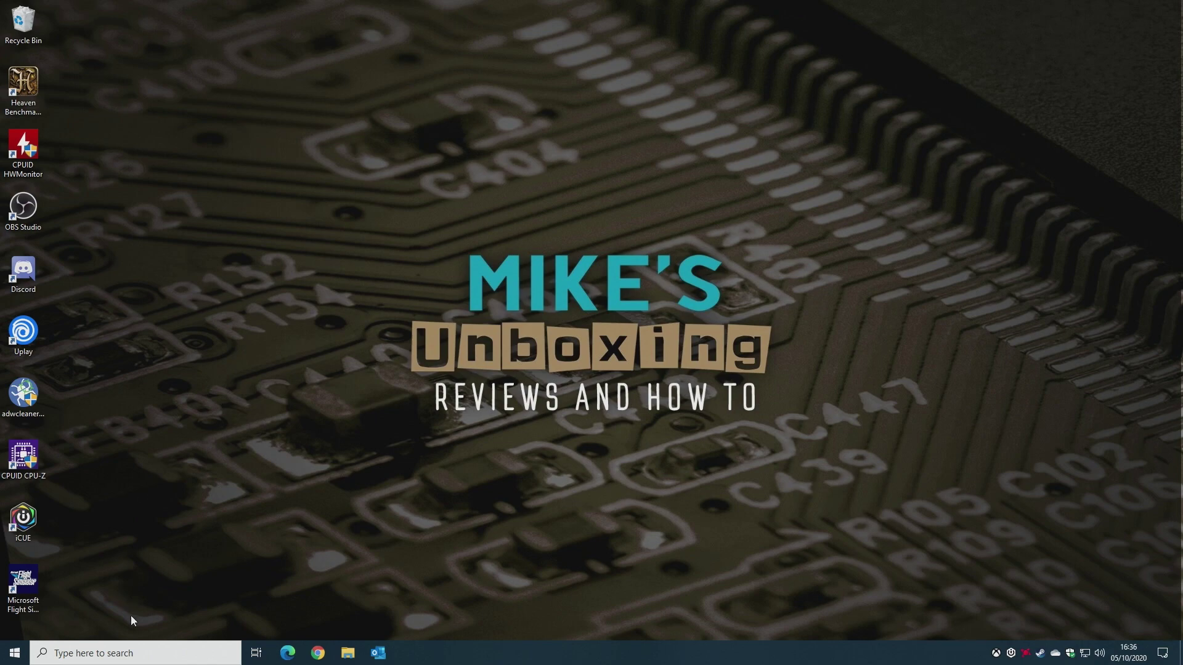
click(142, 653)
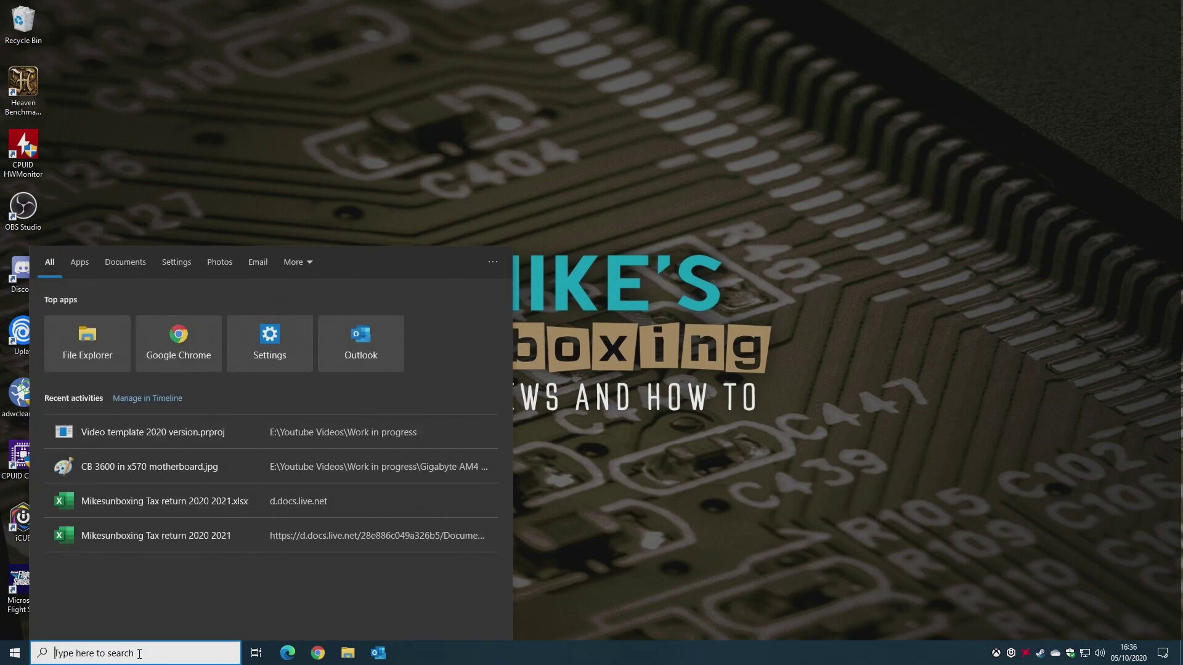
click(363, 94)
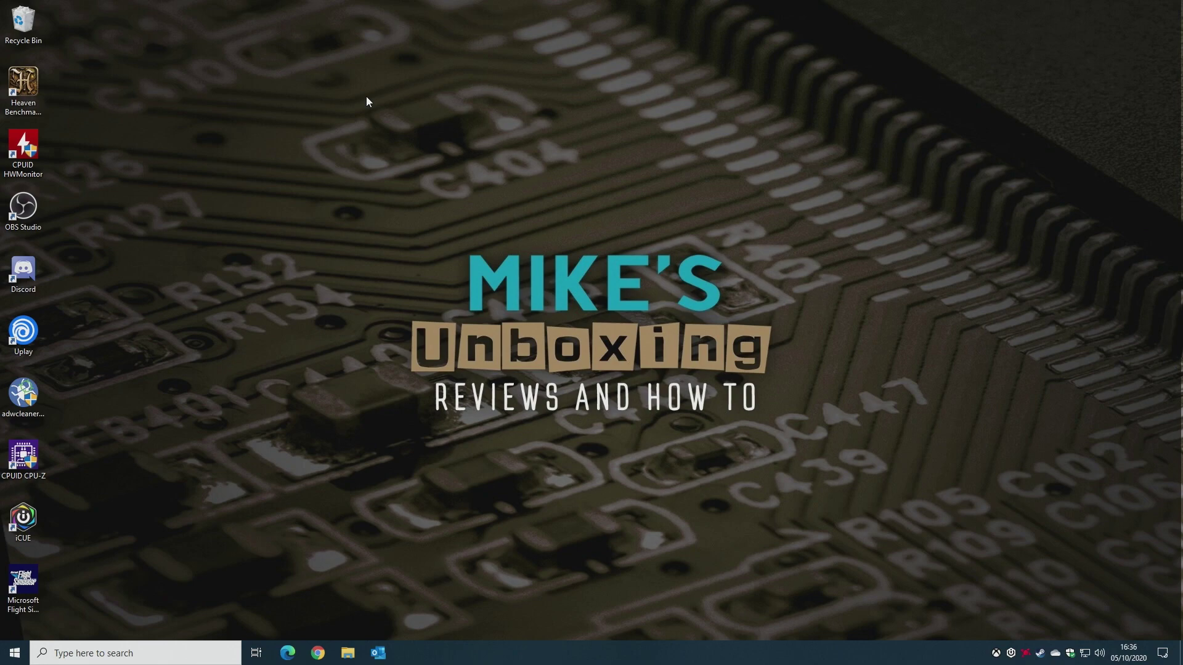